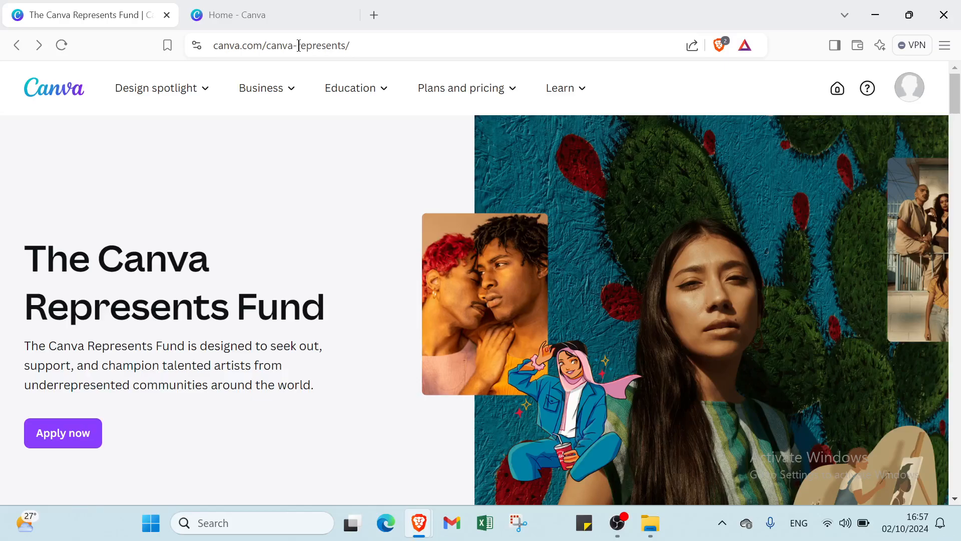
- Review the Canva Represents Fund page, including its content, artist application and diversity sections, and the account menu options
scroll(506, 330, down, 5)
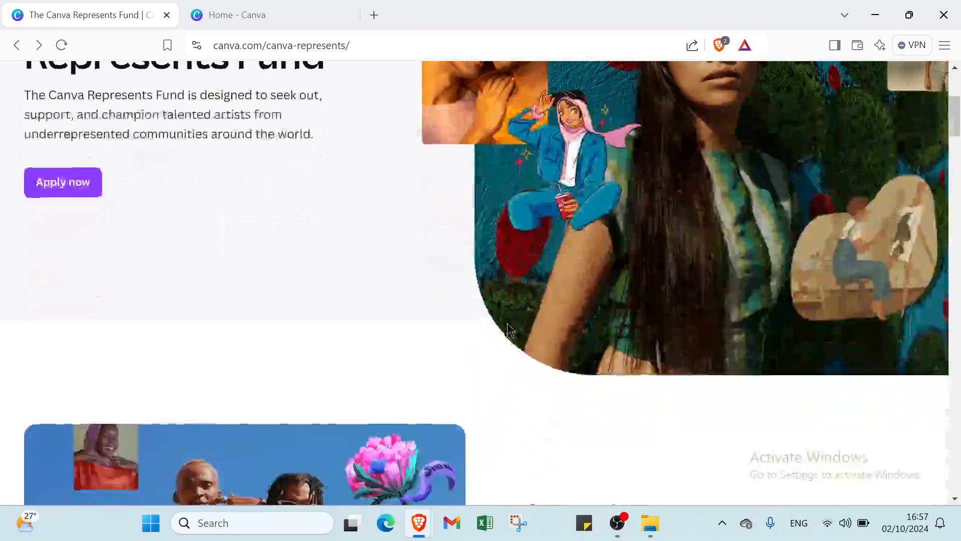
scroll(507, 323, up, 2)
scroll(506, 322, up, 3)
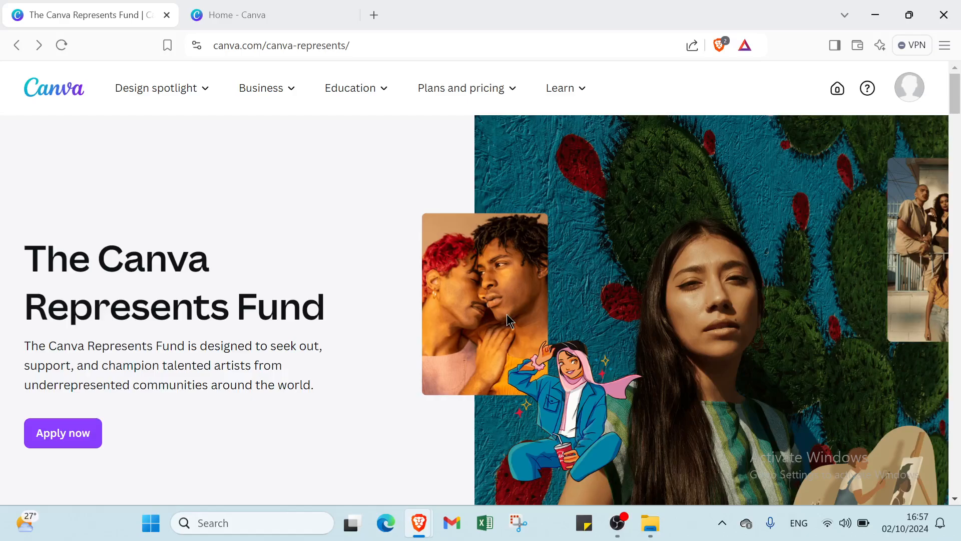
scroll(507, 314, down, 3)
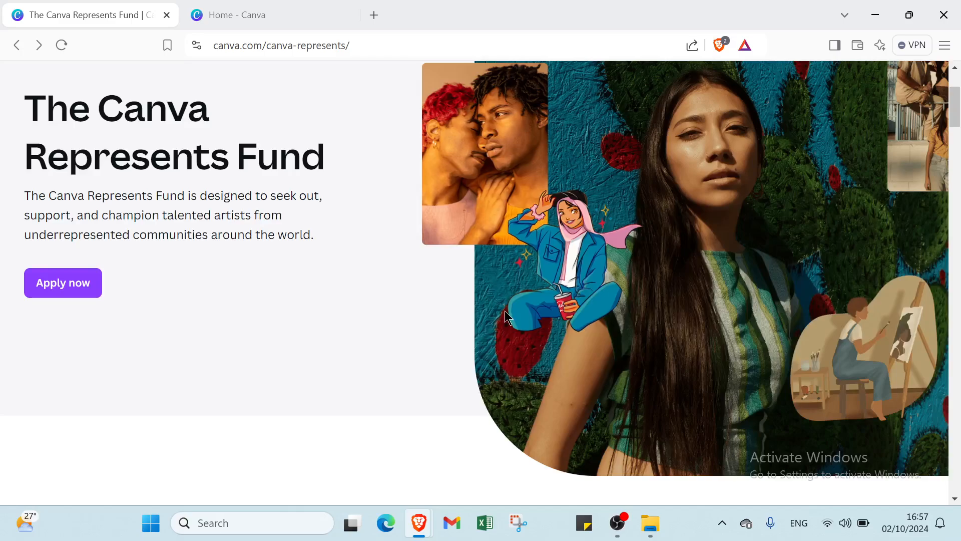
scroll(506, 316, down, 2)
scroll(506, 314, down, 2)
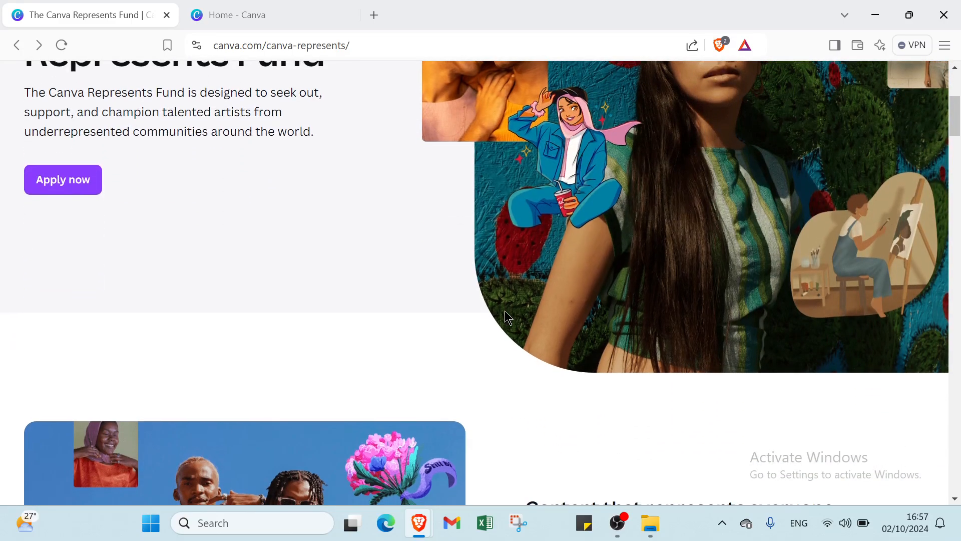
scroll(505, 311, down, 1)
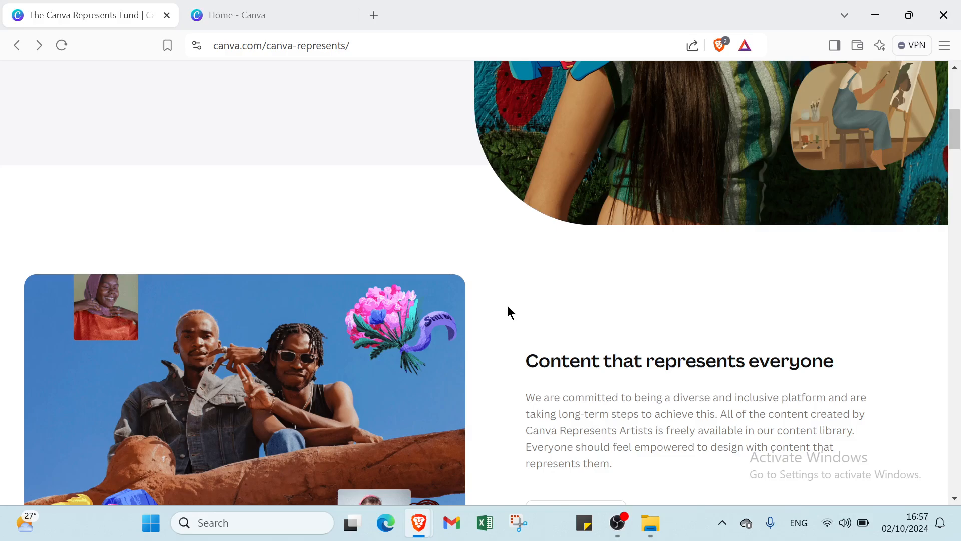
scroll(505, 305, down, 2)
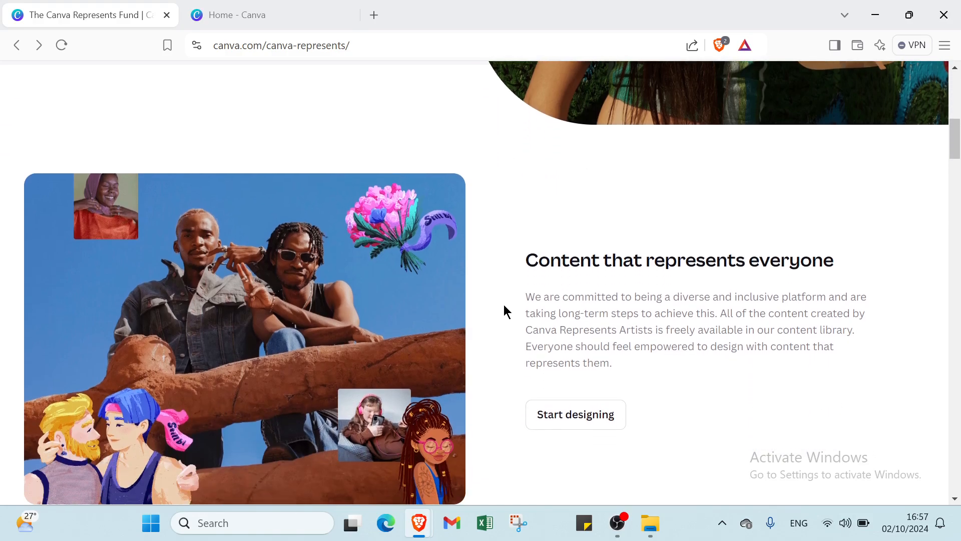
scroll(504, 304, down, 1)
scroll(505, 306, down, 3)
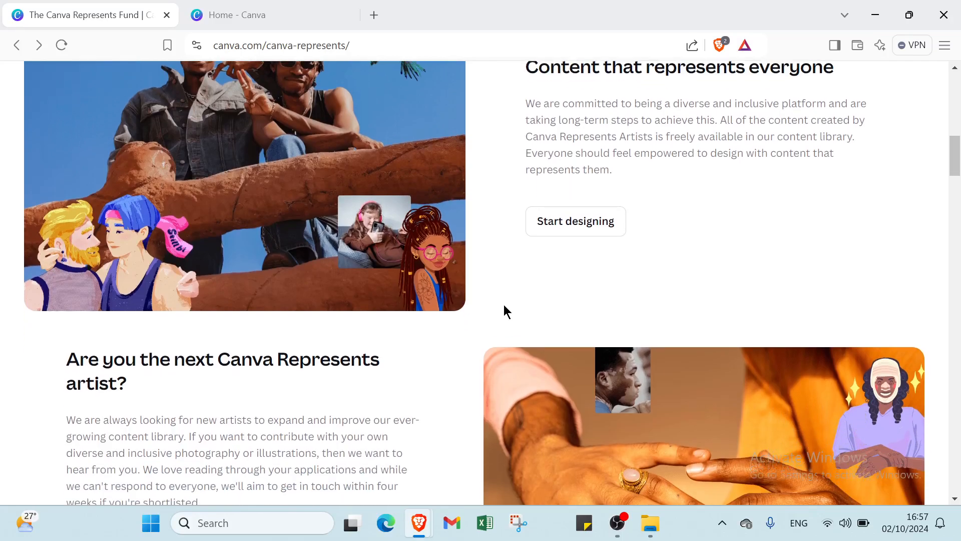
scroll(504, 304, down, 2)
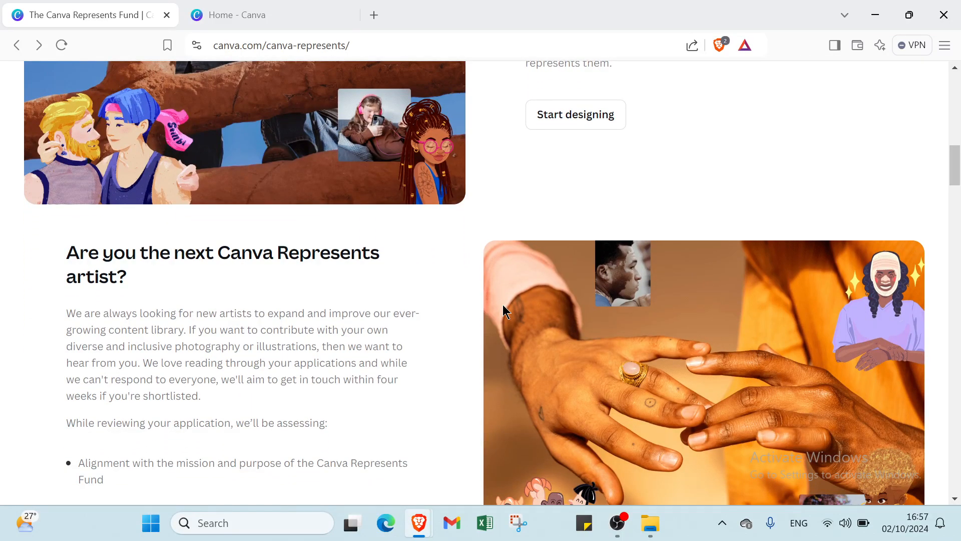
scroll(503, 305, down, 2)
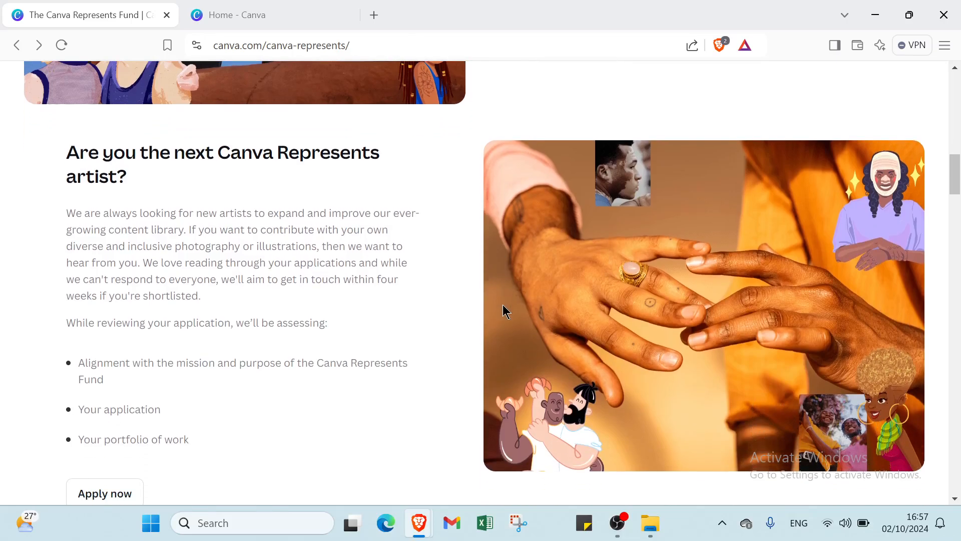
scroll(503, 304, down, 1)
scroll(503, 310, down, 1)
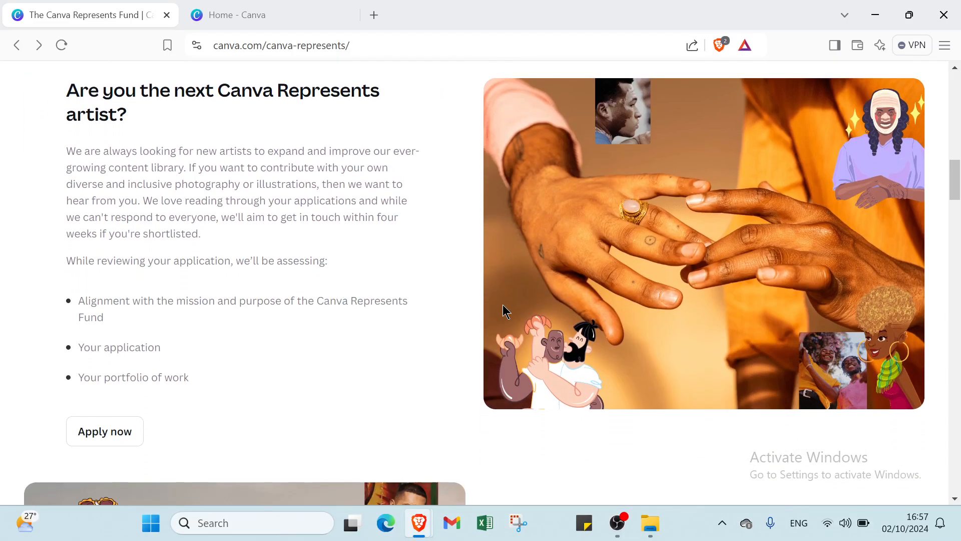
scroll(504, 311, down, 1)
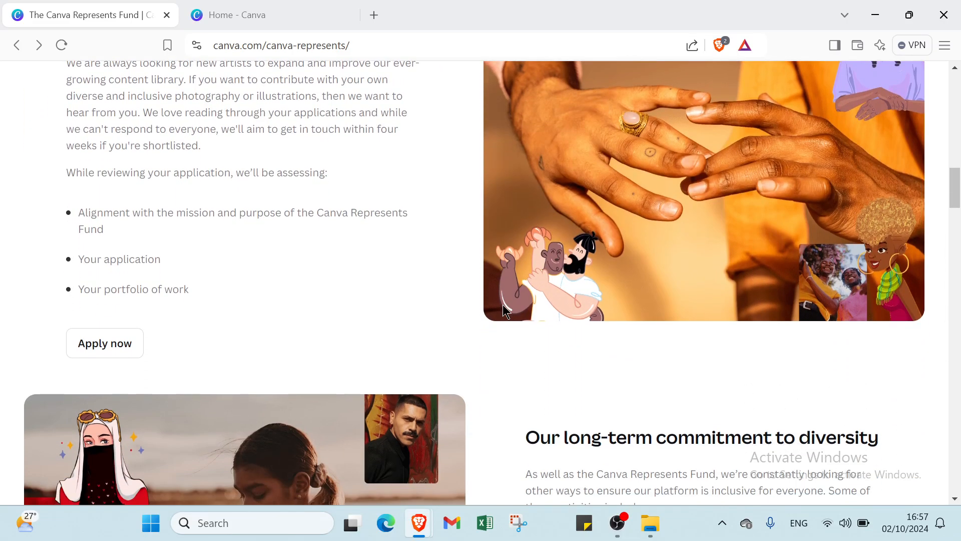
scroll(503, 304, down, 8)
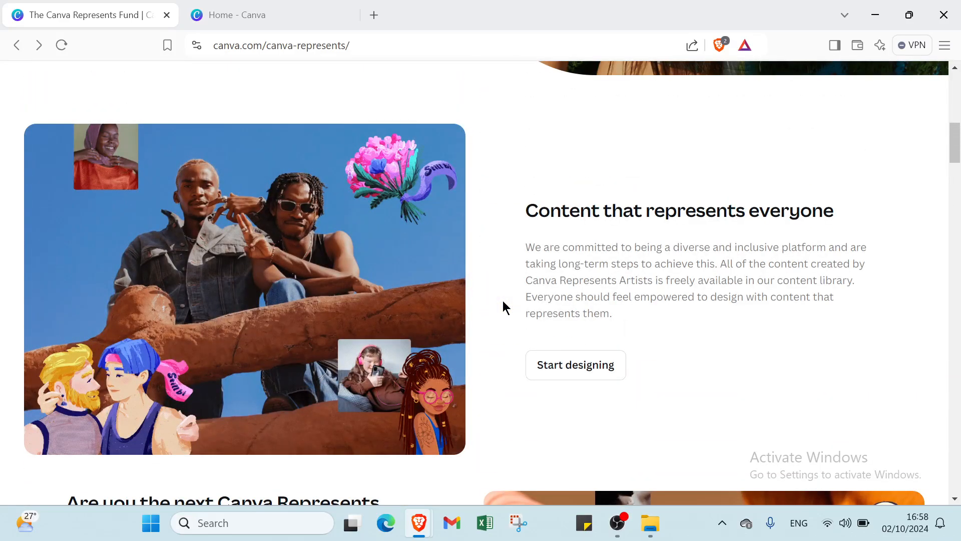
scroll(503, 300, up, 10)
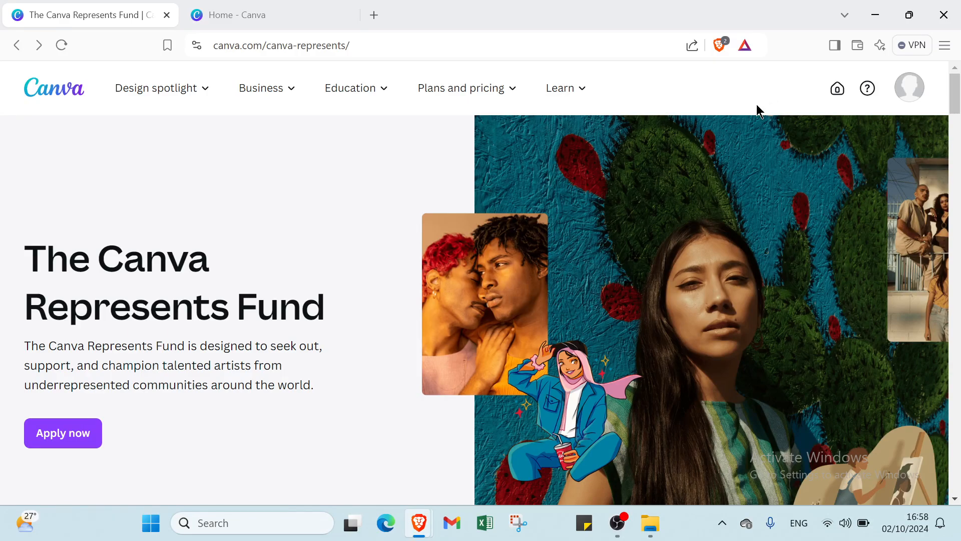
click(896, 89)
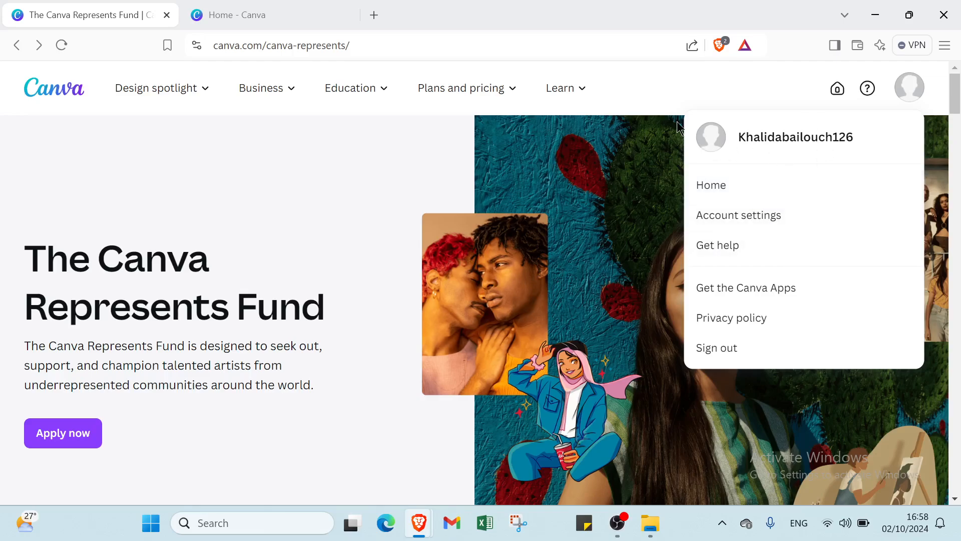
- From the Canva home page, search Canva Templates for the recent query "short videos youtube" and look through the results
click(271, 19)
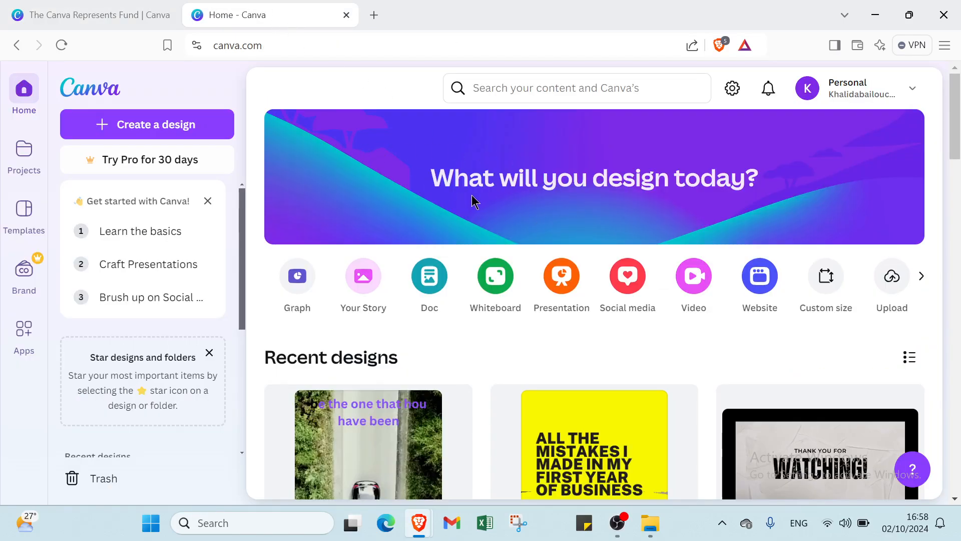
click(495, 95)
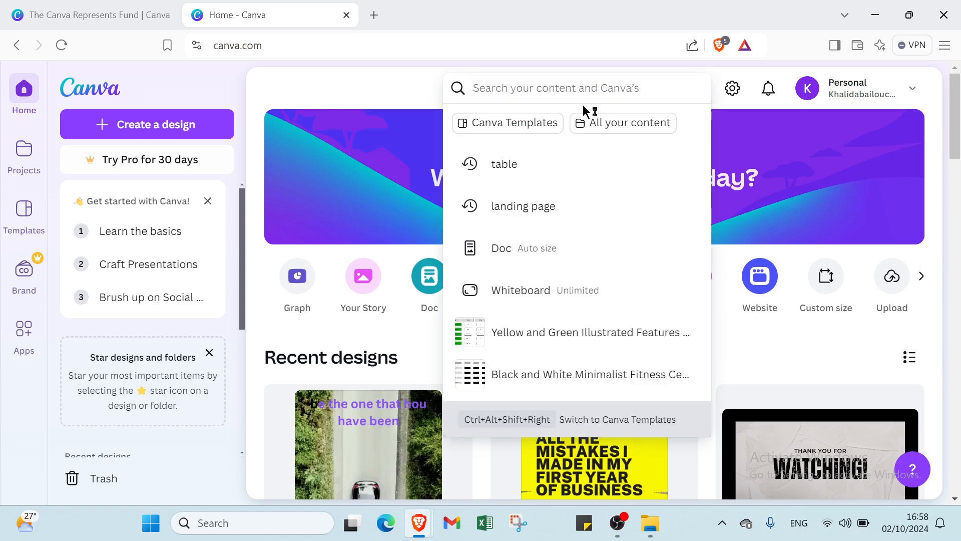
click(512, 127)
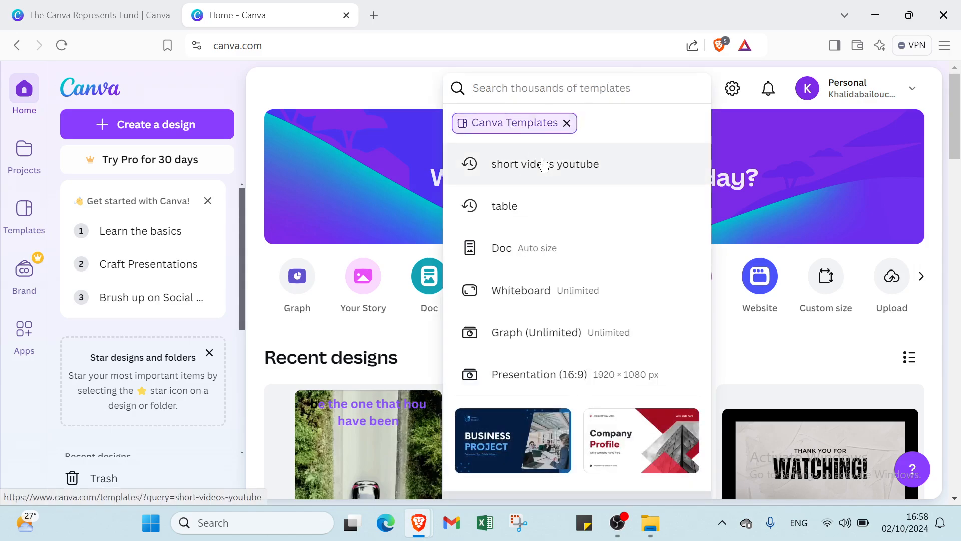
click(543, 165)
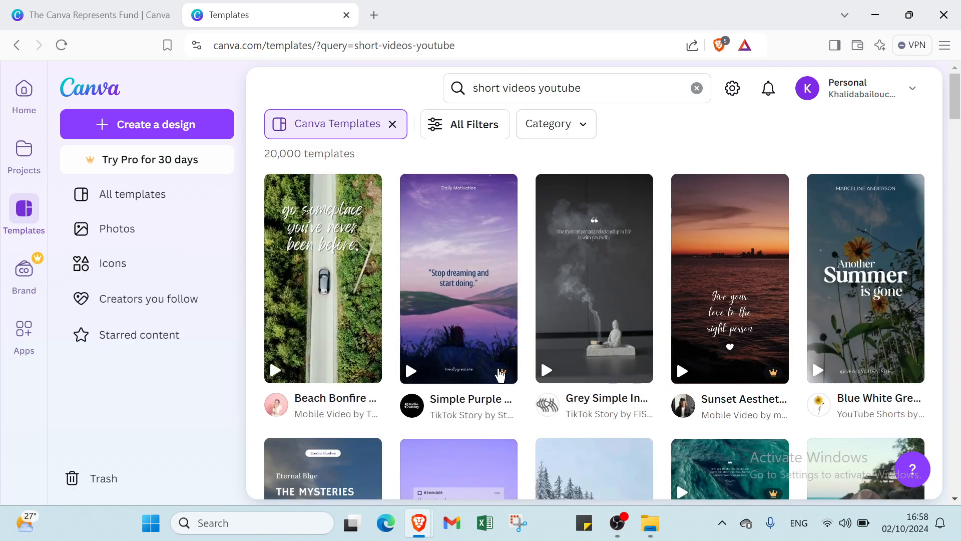
scroll(503, 358, down, 2)
scroll(503, 358, down, 2)
scroll(503, 343, up, 4)
scroll(503, 341, down, 10)
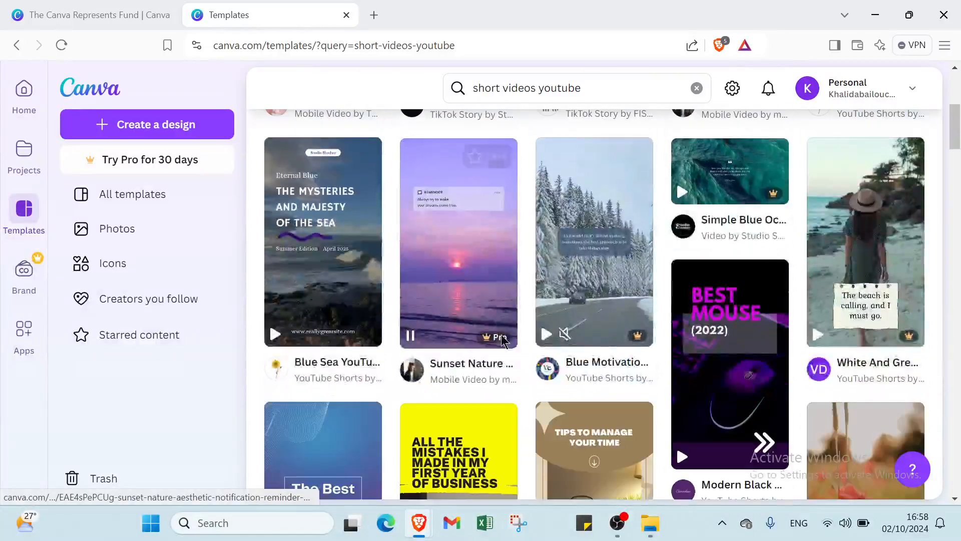
scroll(503, 341, up, 10)
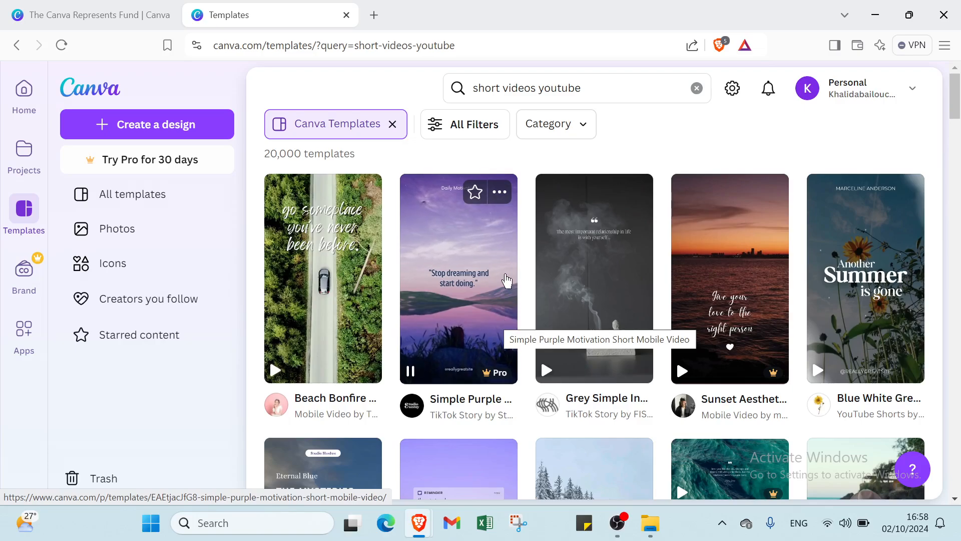
- Open all template filters and examine the subcategories under Business and Social Media
click(468, 124)
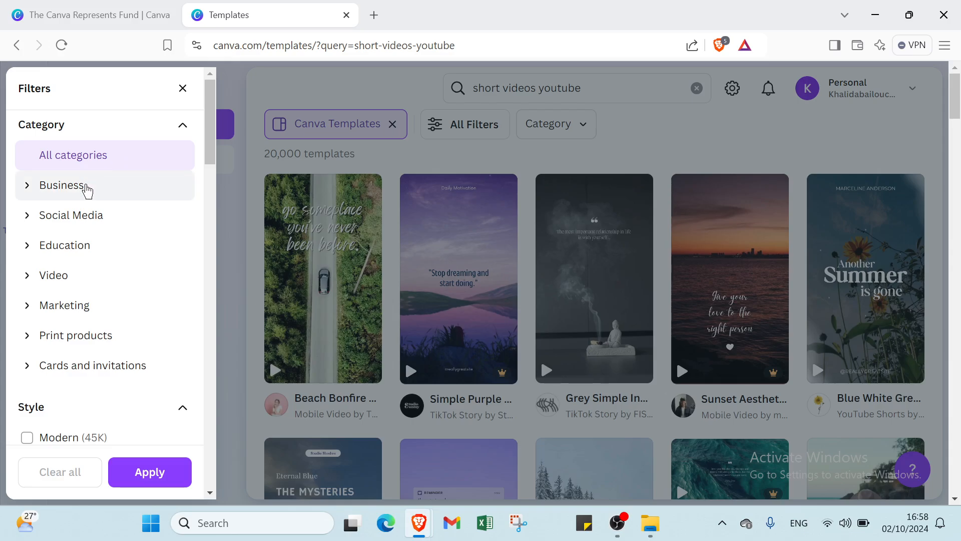
click(87, 189)
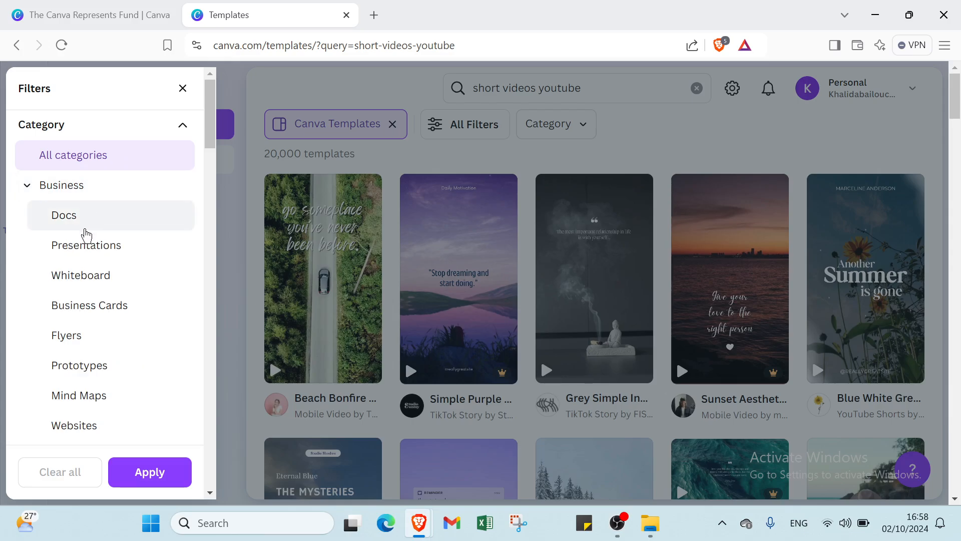
scroll(86, 252, down, 1)
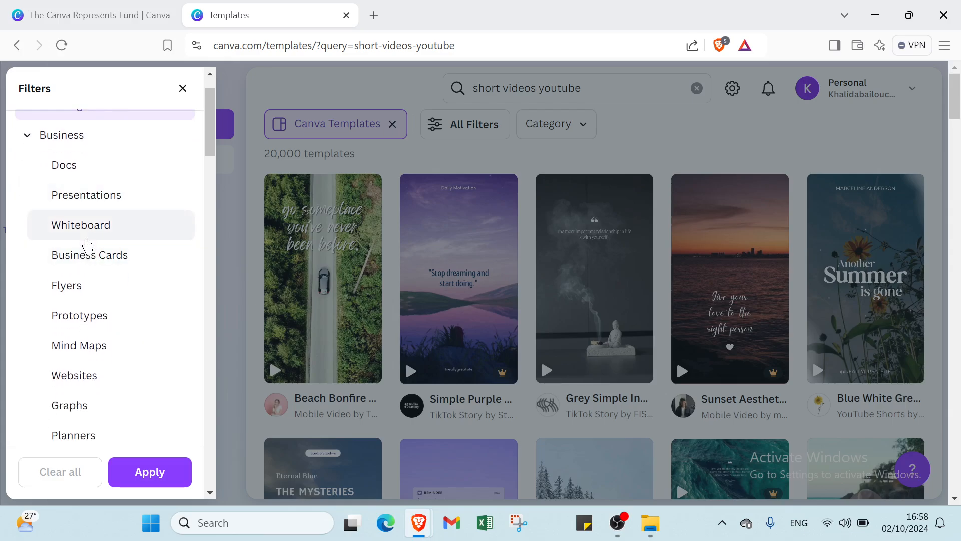
scroll(89, 245, down, 3)
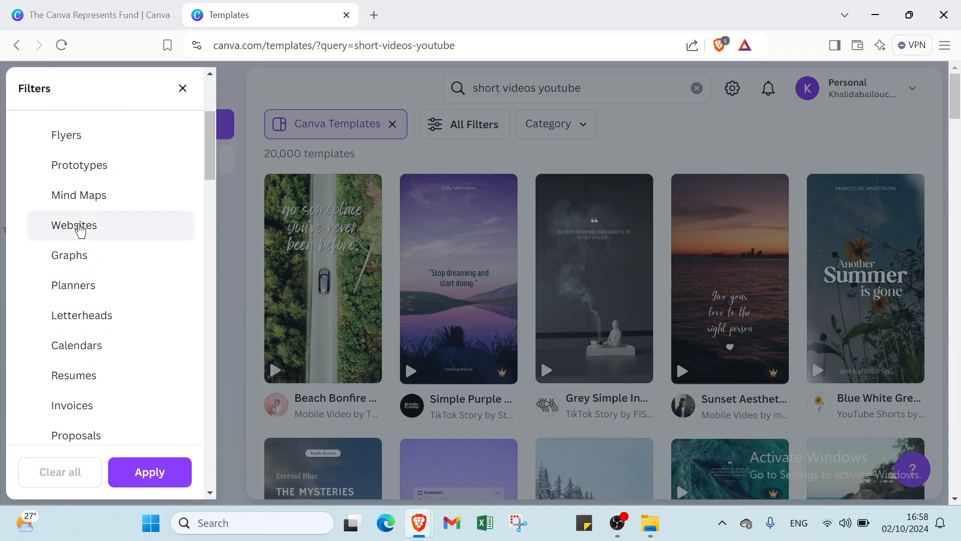
scroll(90, 212, down, 1)
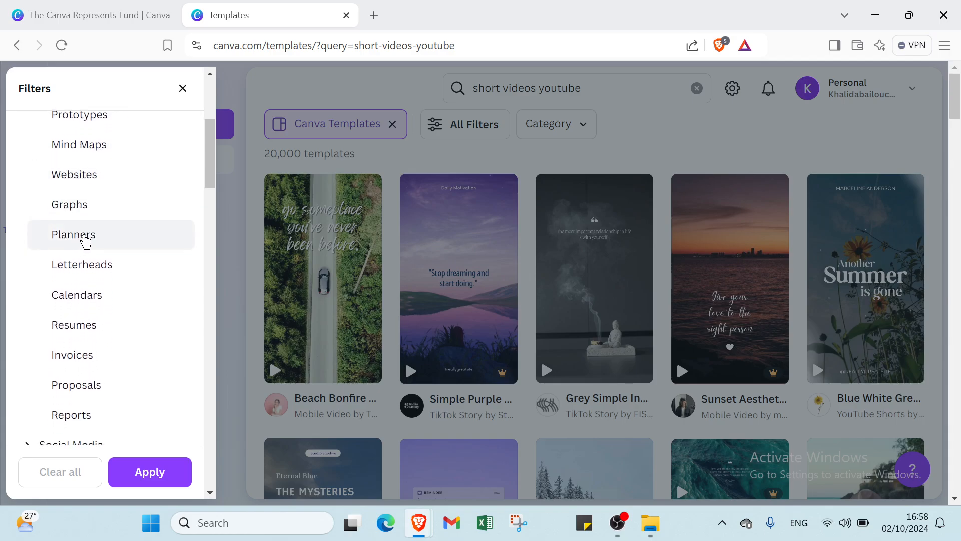
scroll(77, 238, down, 1)
scroll(93, 252, down, 1)
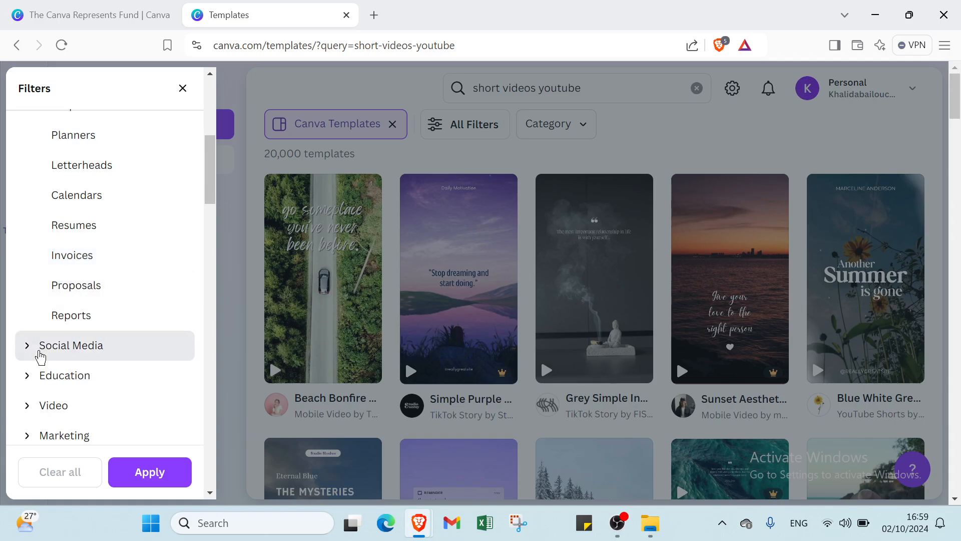
click(41, 357)
scroll(100, 362, down, 3)
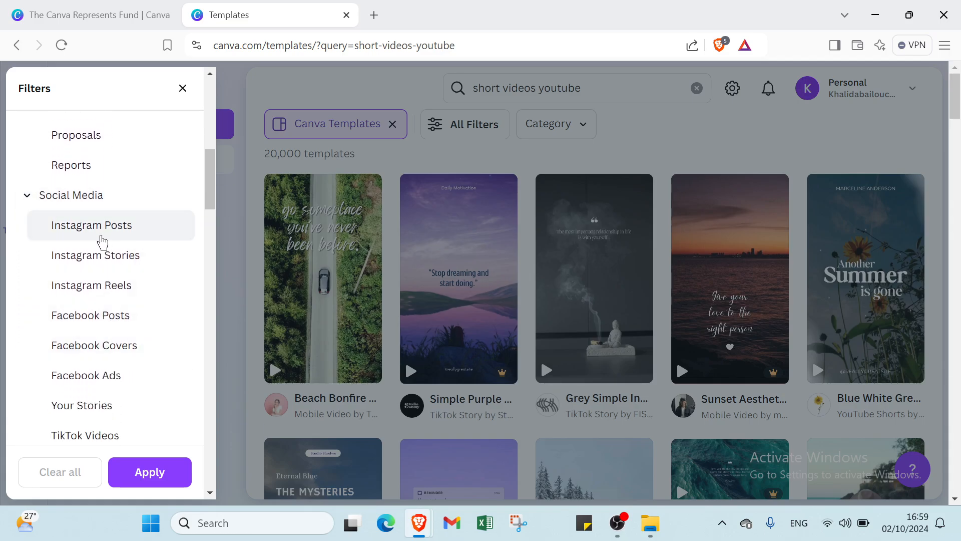
scroll(104, 310, down, 1)
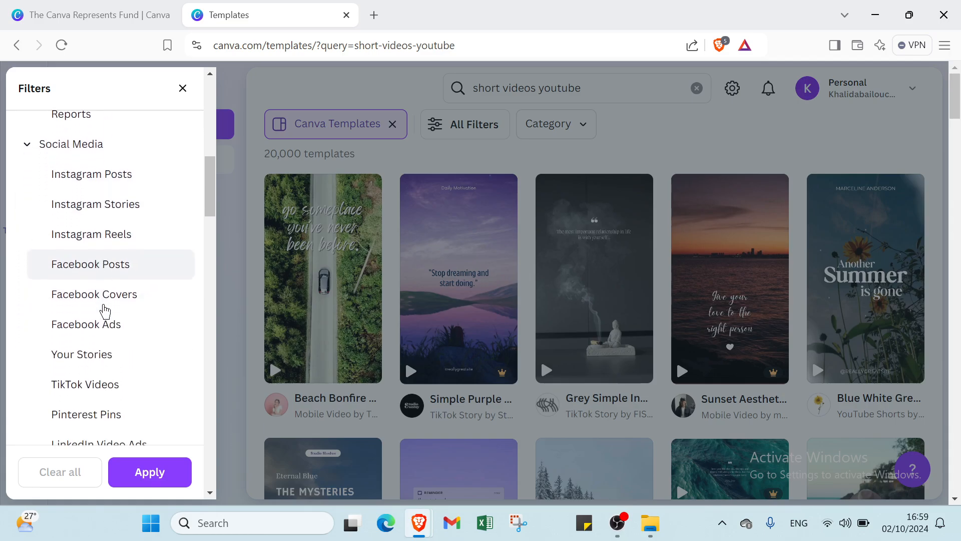
scroll(105, 310, down, 3)
scroll(50, 280, down, 4)
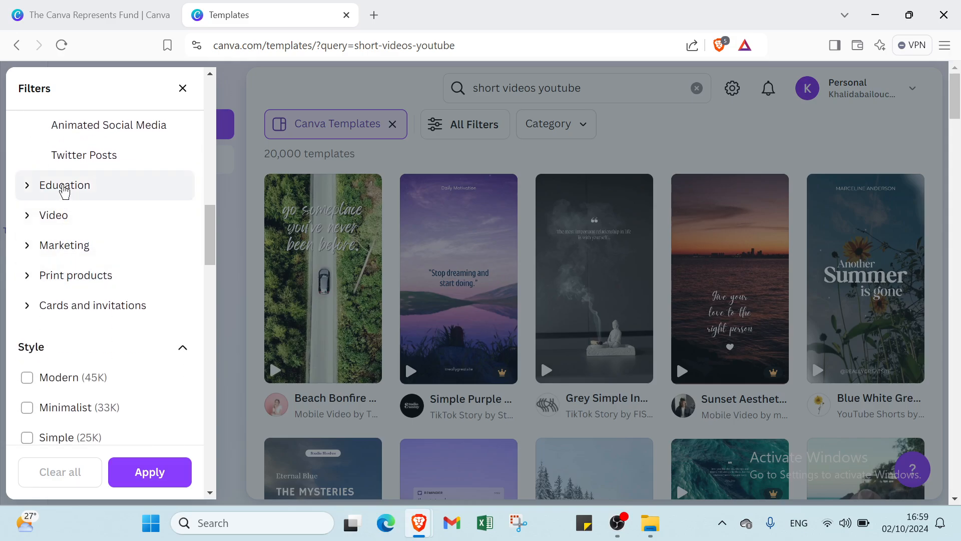
- Expand the Education and Video filter categories and select YouTube Videos as the template category
click(65, 186)
scroll(91, 240, down, 2)
click(74, 219)
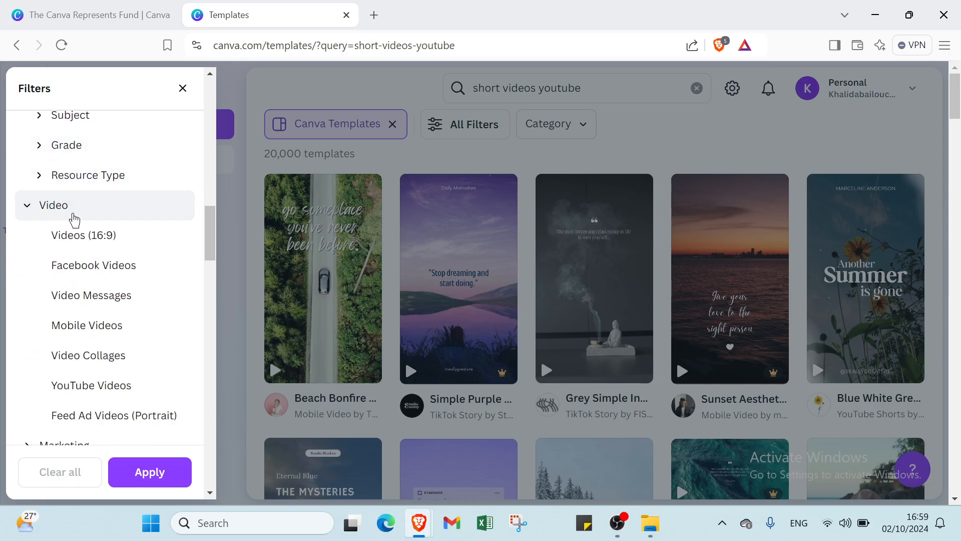
scroll(75, 218, down, 1)
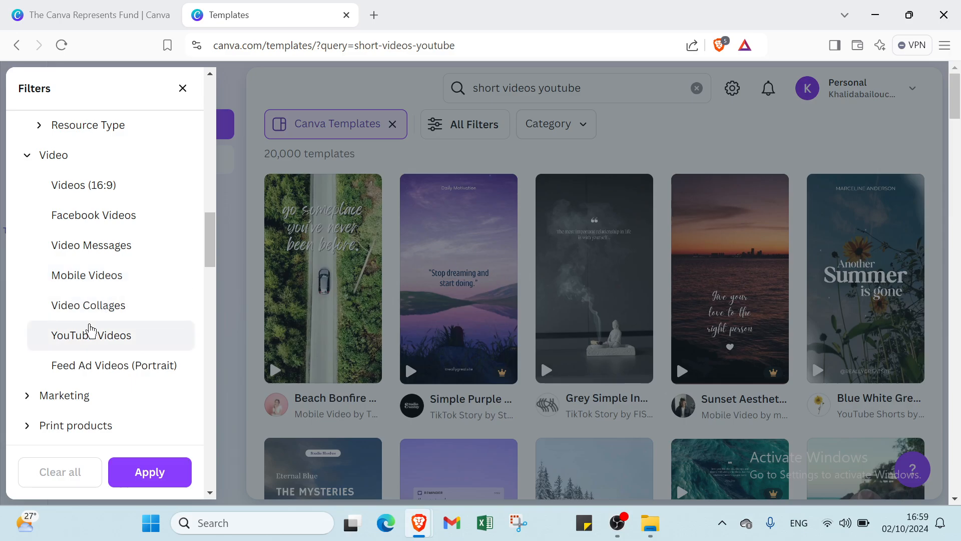
click(90, 332)
- Expand the Marketing, Print products, and Cards and invitations categories in the template filters and examine their subcategories
scroll(92, 325, down, 3)
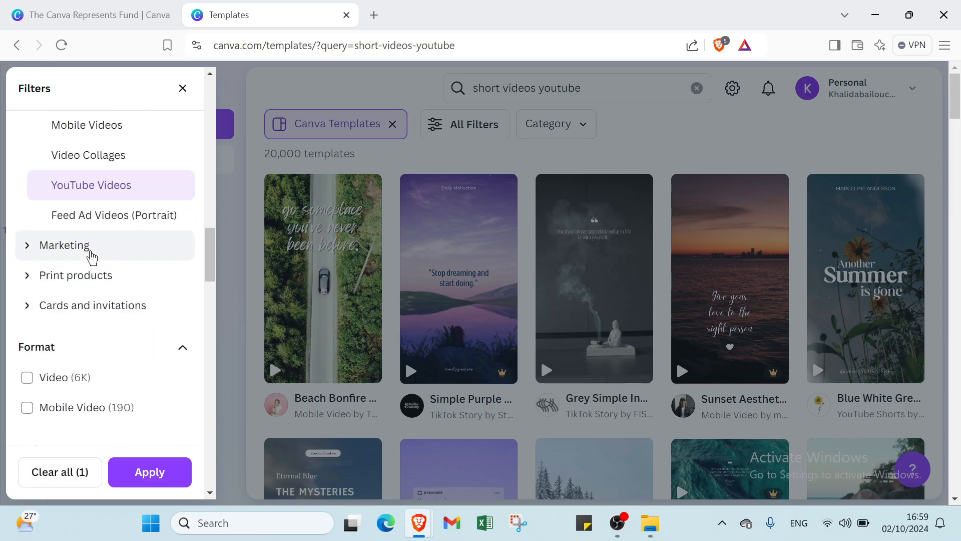
click(92, 257)
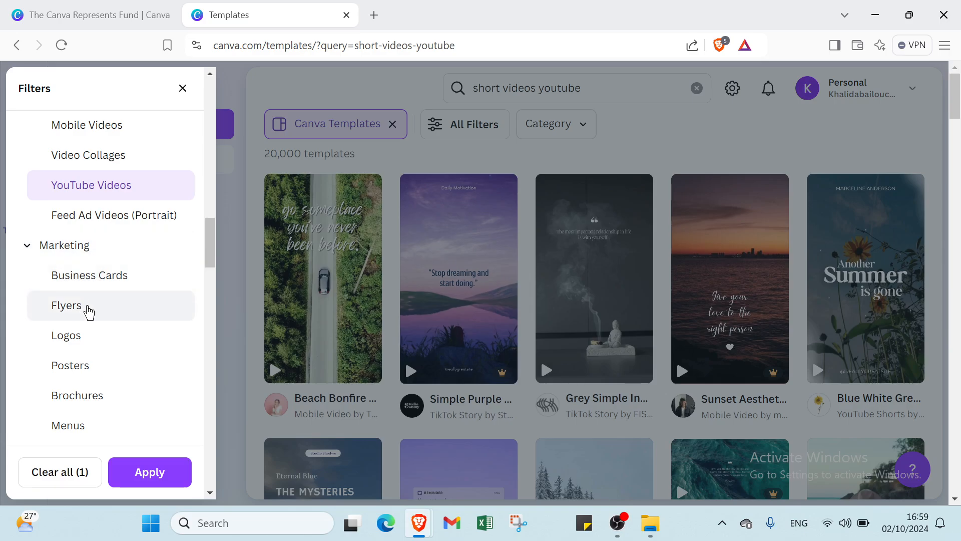
scroll(86, 328, up, 1)
scroll(85, 326, down, 2)
scroll(84, 326, down, 2)
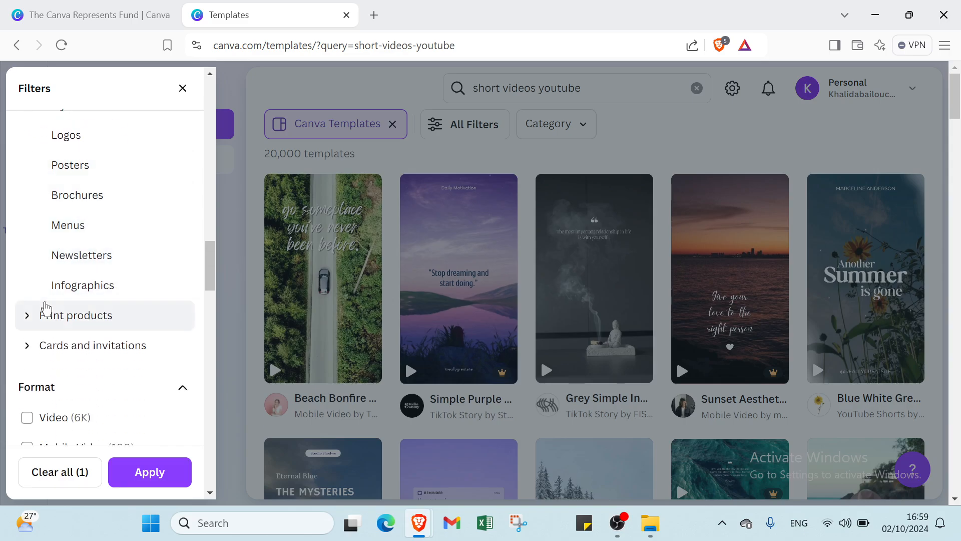
click(61, 329)
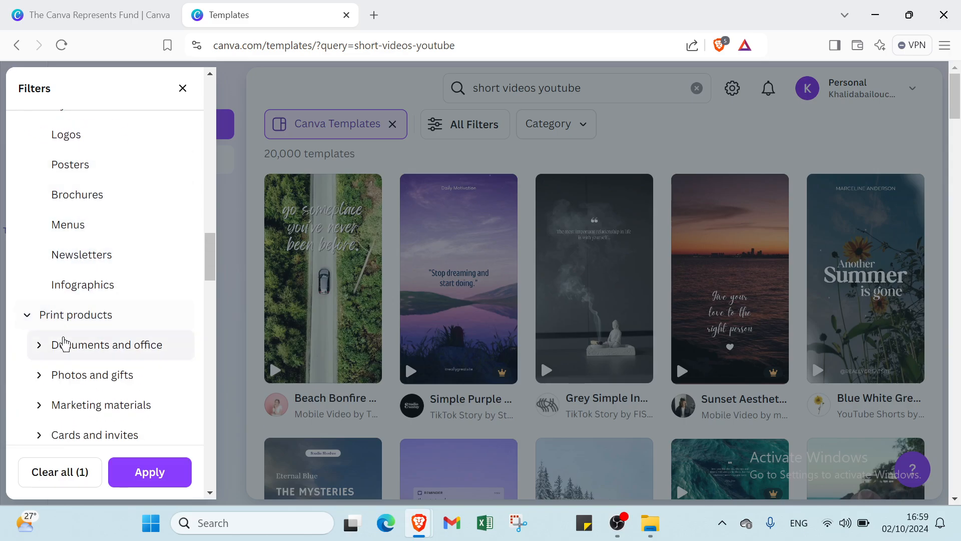
scroll(60, 339, down, 2)
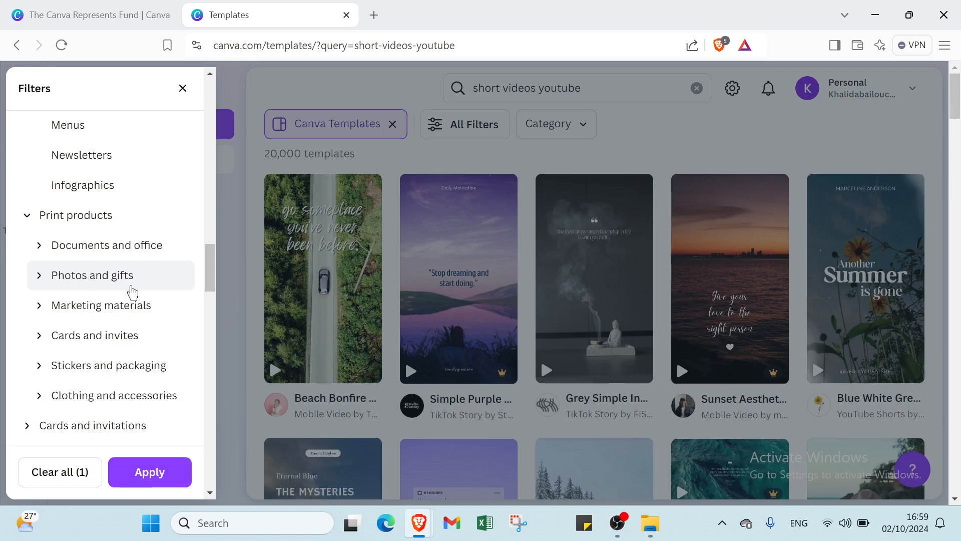
scroll(100, 327, down, 1)
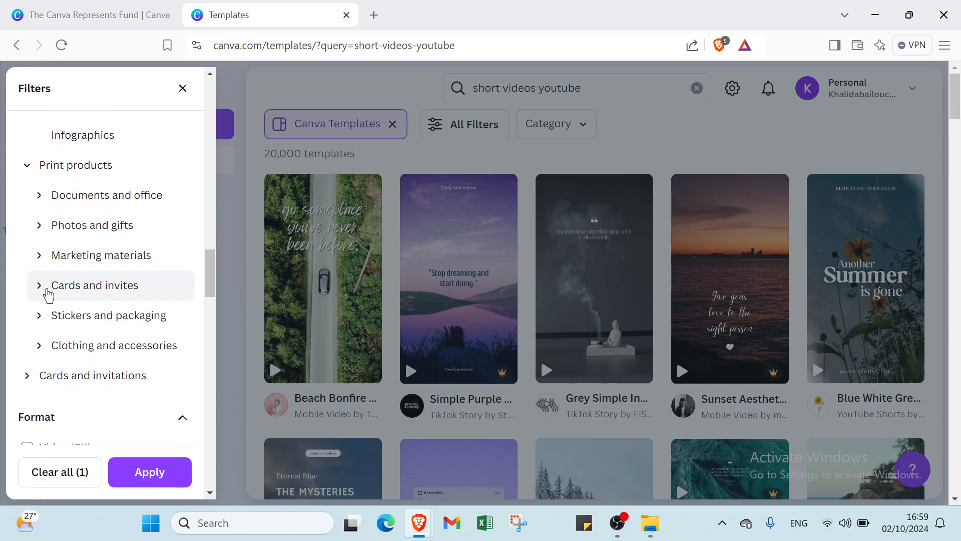
scroll(48, 295, down, 3)
click(63, 242)
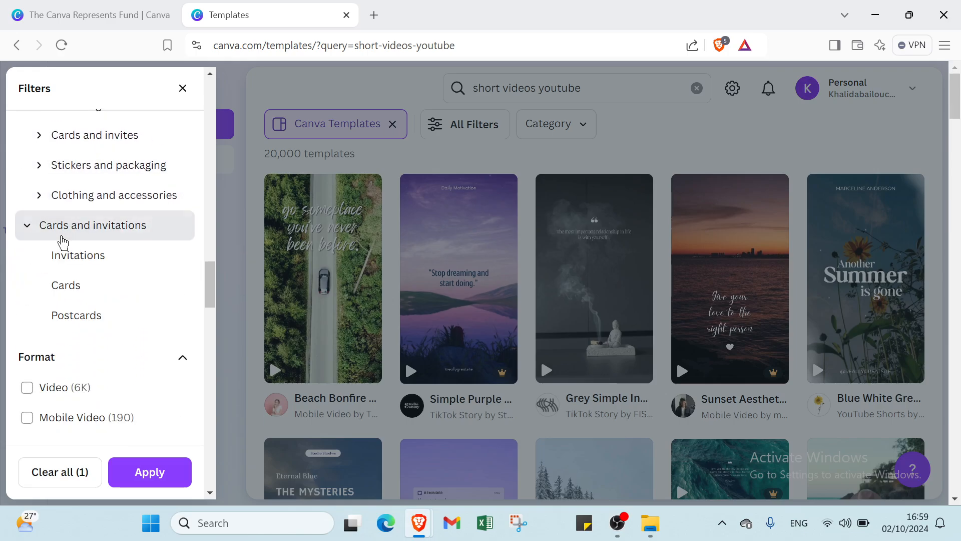
- Review the remaining template filters, including Format, Style, Language, Theme, Feature, Grade and Subject
scroll(63, 242, down, 3)
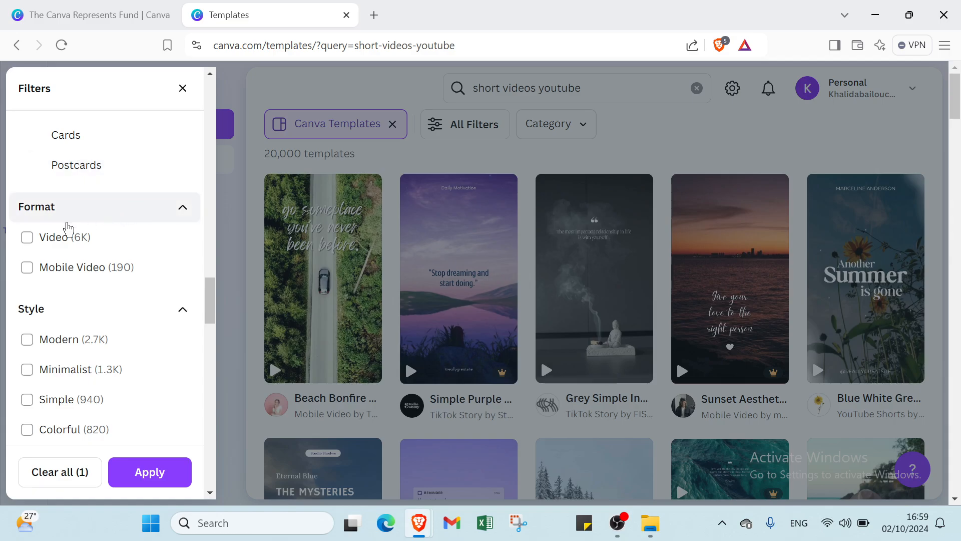
scroll(43, 217, down, 2)
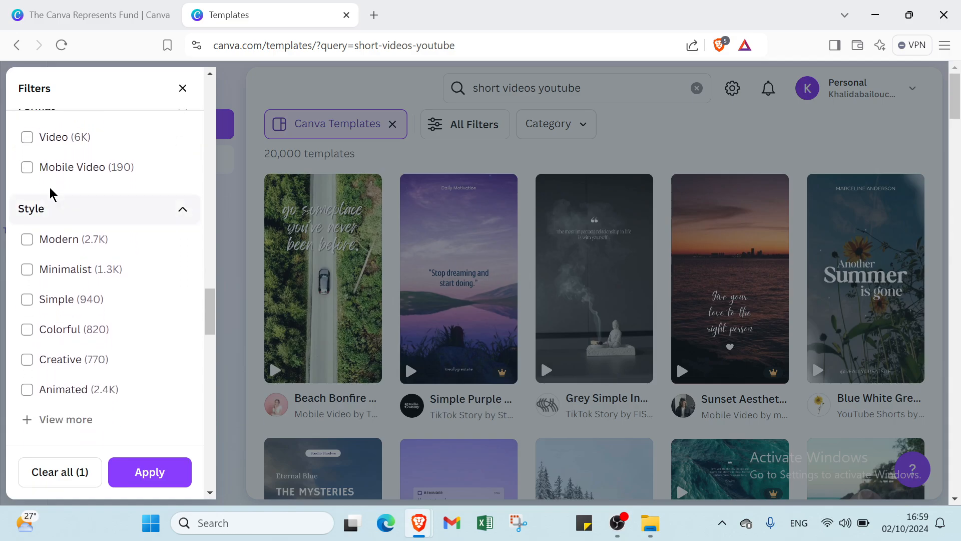
click(63, 145)
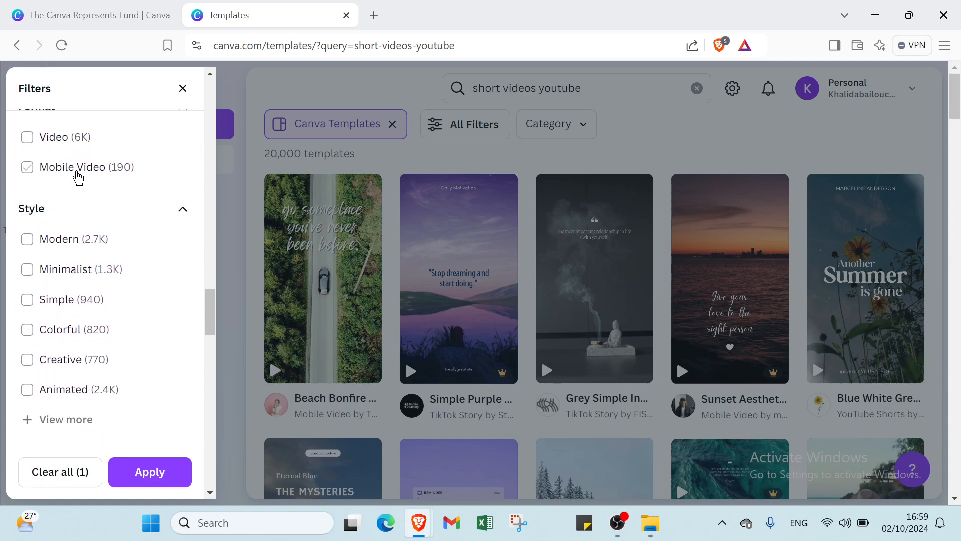
scroll(62, 227, down, 2)
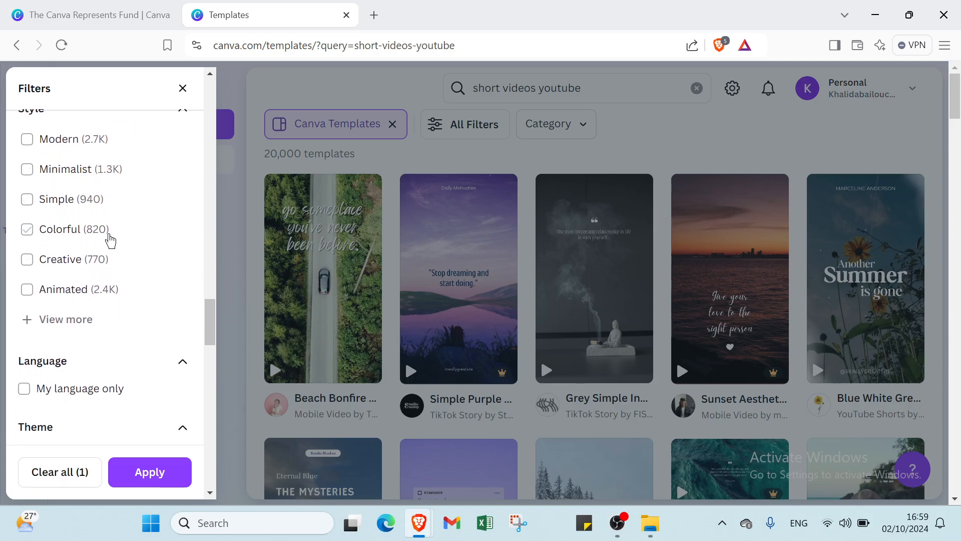
scroll(75, 241, down, 4)
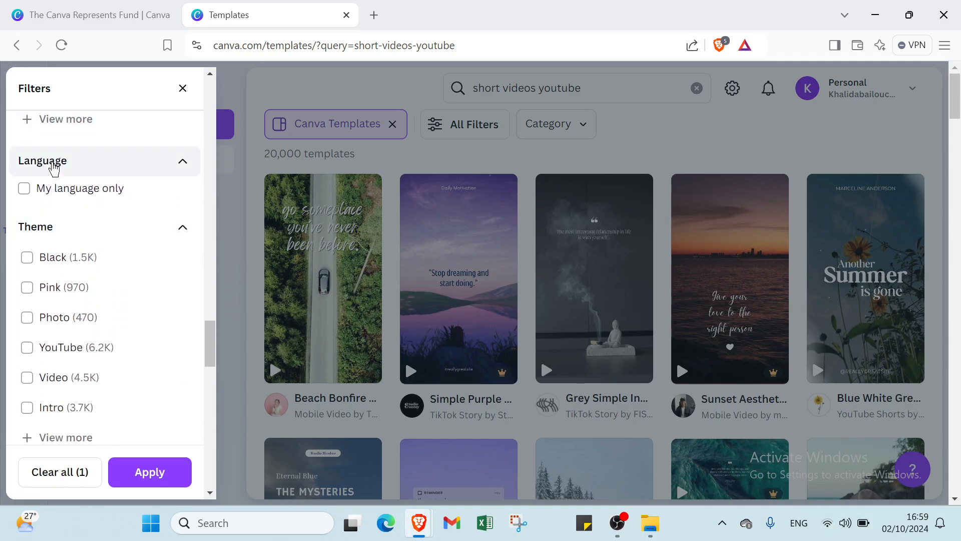
scroll(86, 229, down, 1)
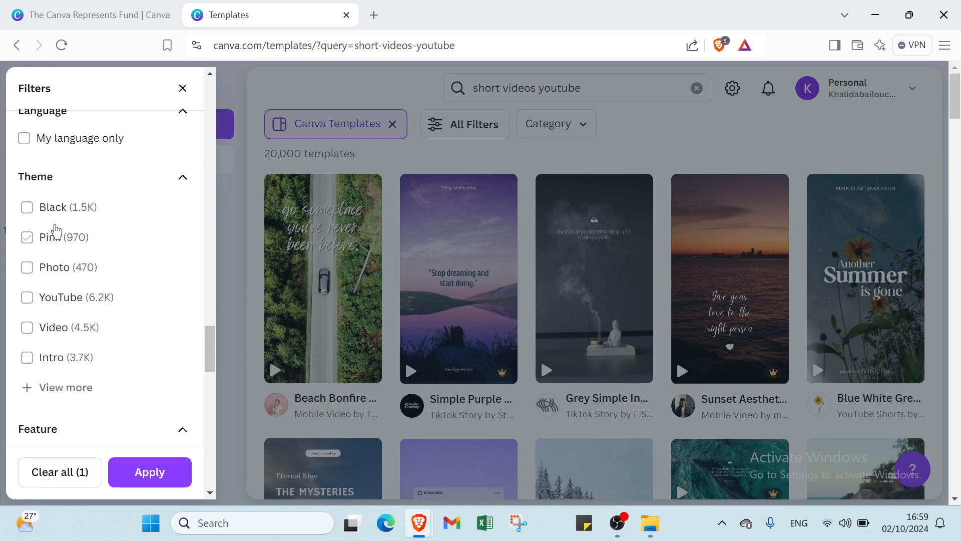
scroll(56, 231, up, 1)
scroll(56, 230, down, 7)
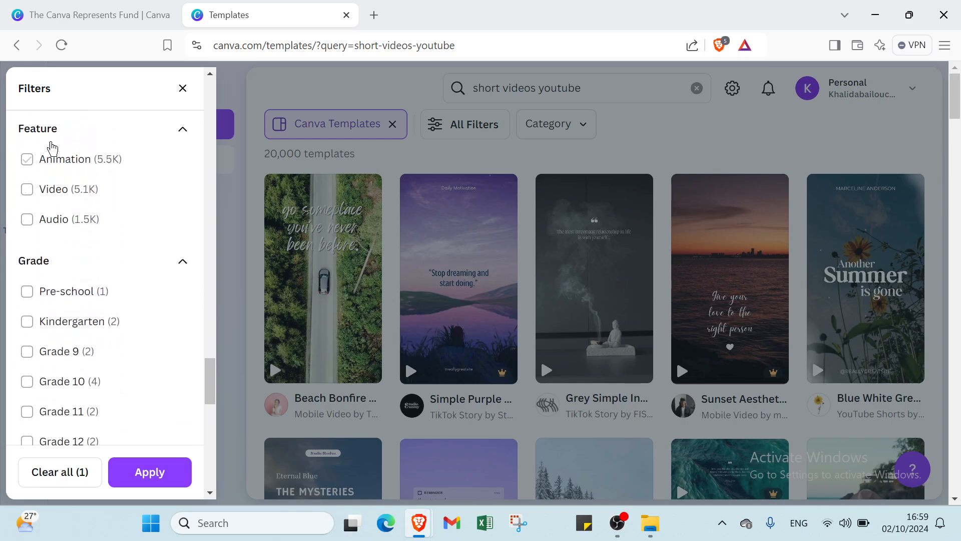
scroll(28, 233, down, 1)
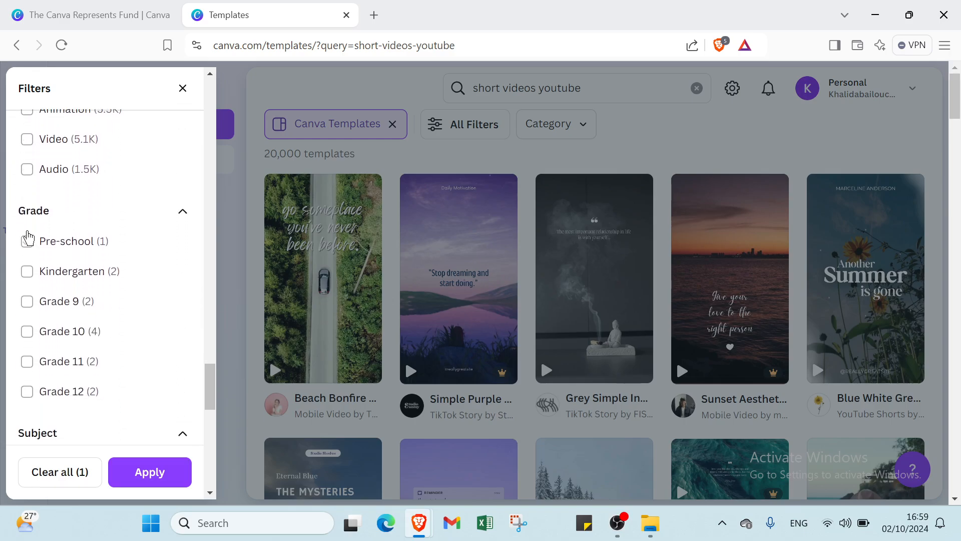
scroll(55, 231, down, 6)
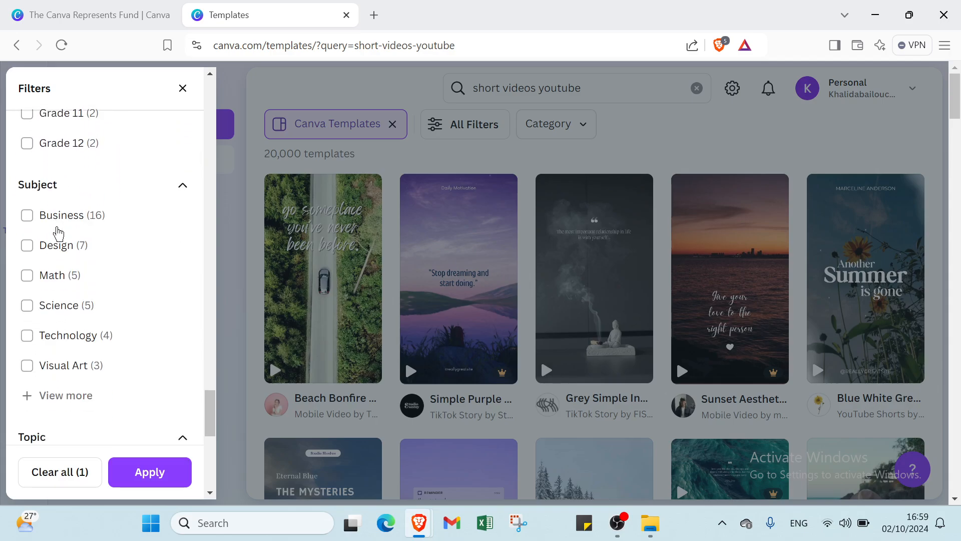
- Limit the template price to Free and apply the selected filters to the search
scroll(58, 231, down, 8)
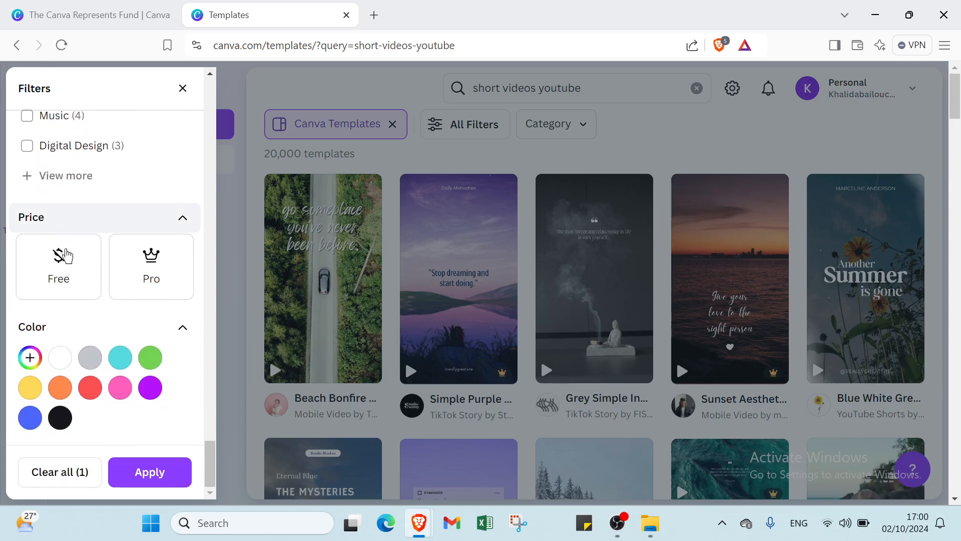
click(69, 259)
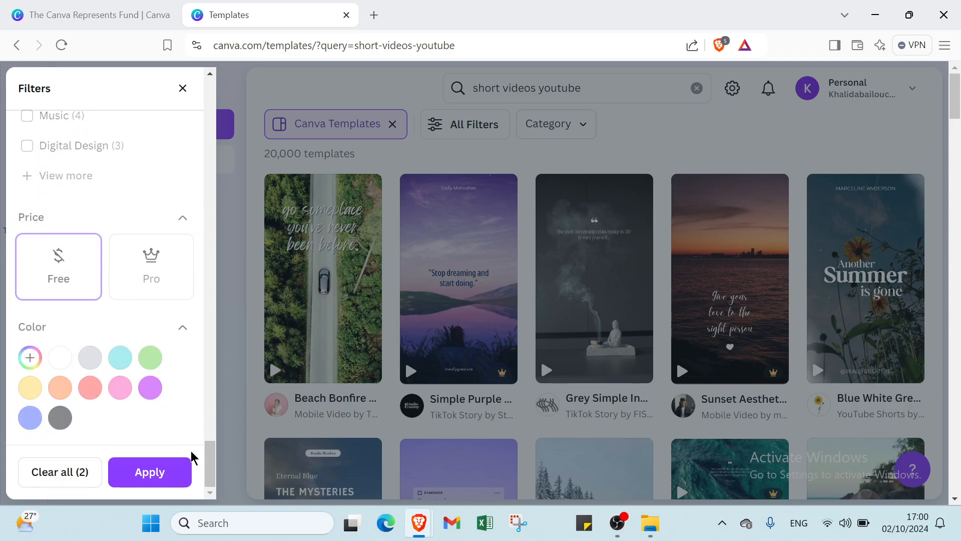
click(167, 470)
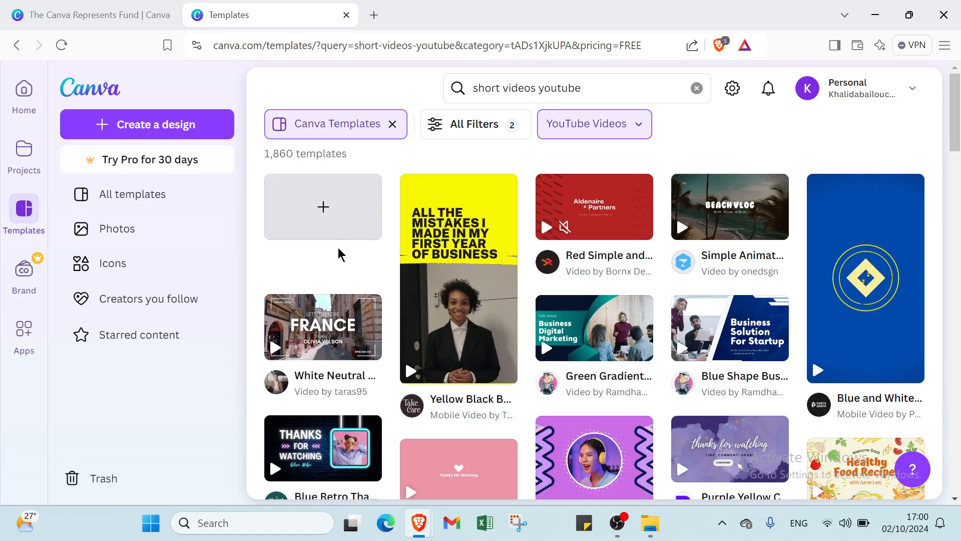
- Open the Blue Retro Thanks for Watching Youtube Video template from the results and start customizing it
scroll(351, 280, down, 3)
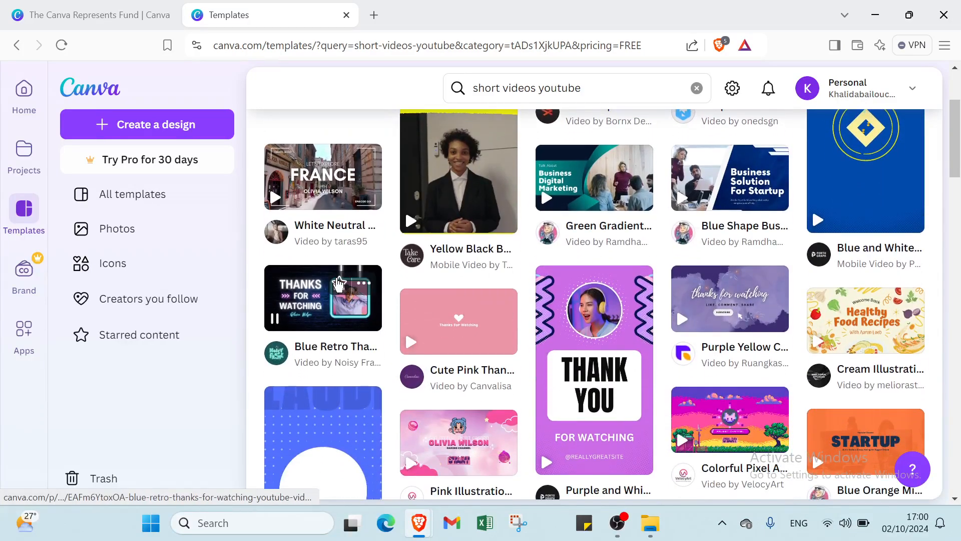
click(323, 297)
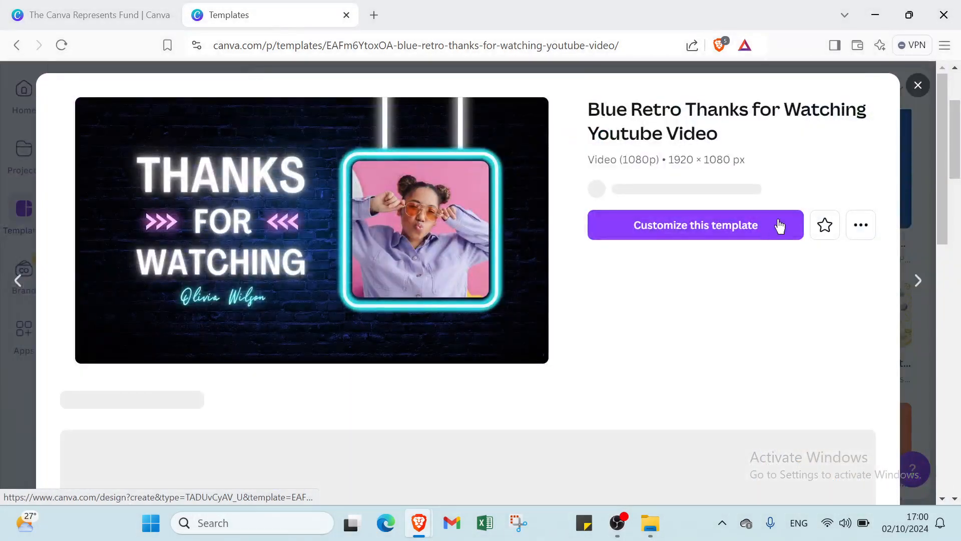
click(710, 248)
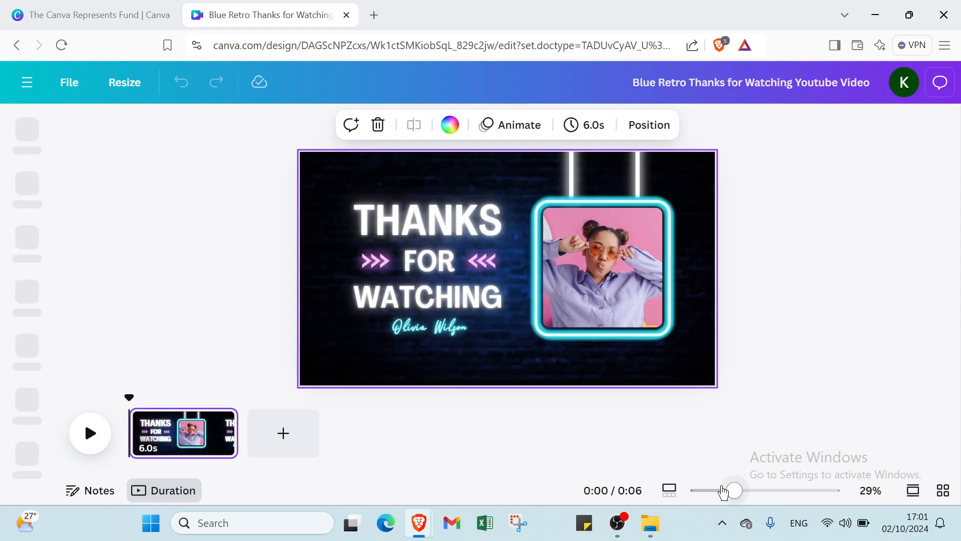
- Look through the editor's Elements and Design options and add a new text box to the video page
click(730, 490)
mouse_move(730, 490)
mouse_down()
mouse_move(697, 490)
mouse_move(761, 493)
mouse_move(764, 509)
mouse_move(729, 500)
mouse_up()
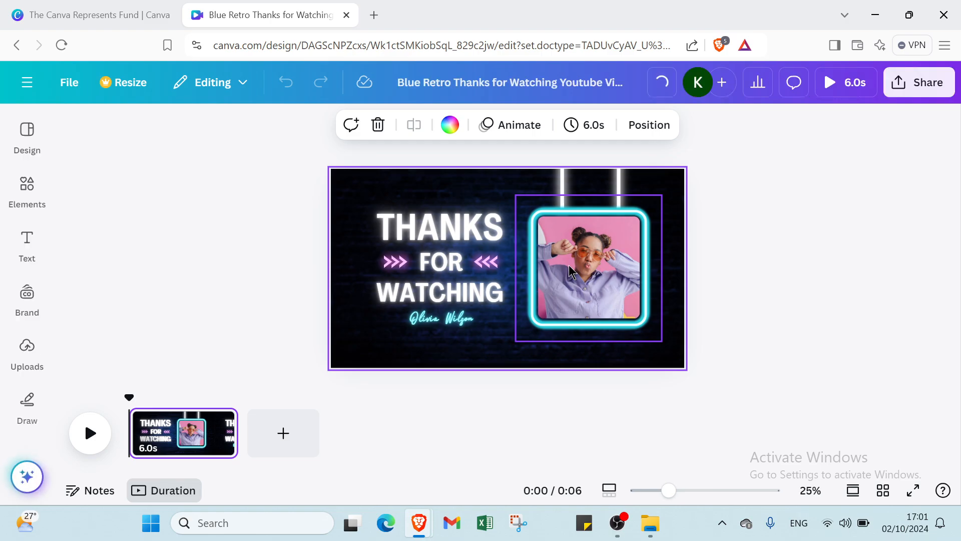
click(27, 186)
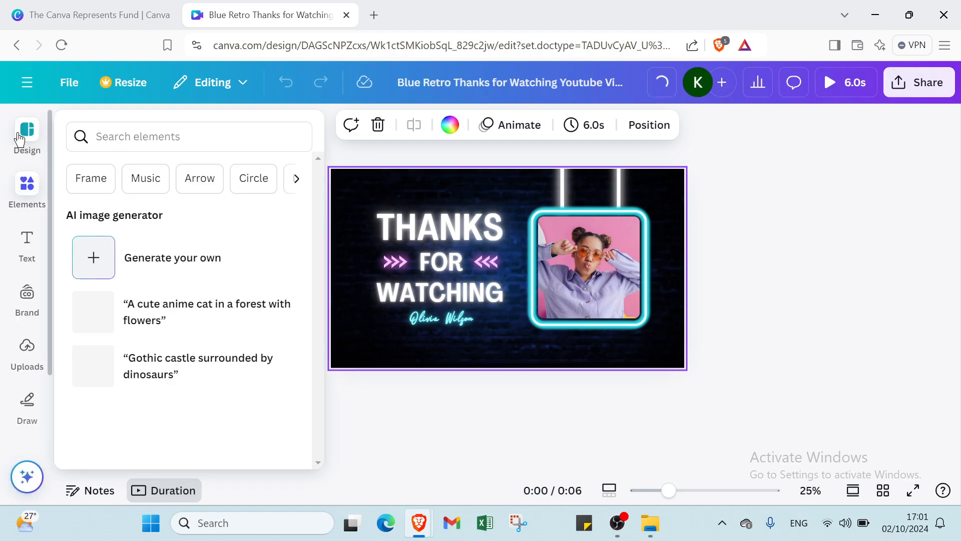
click(19, 137)
click(24, 242)
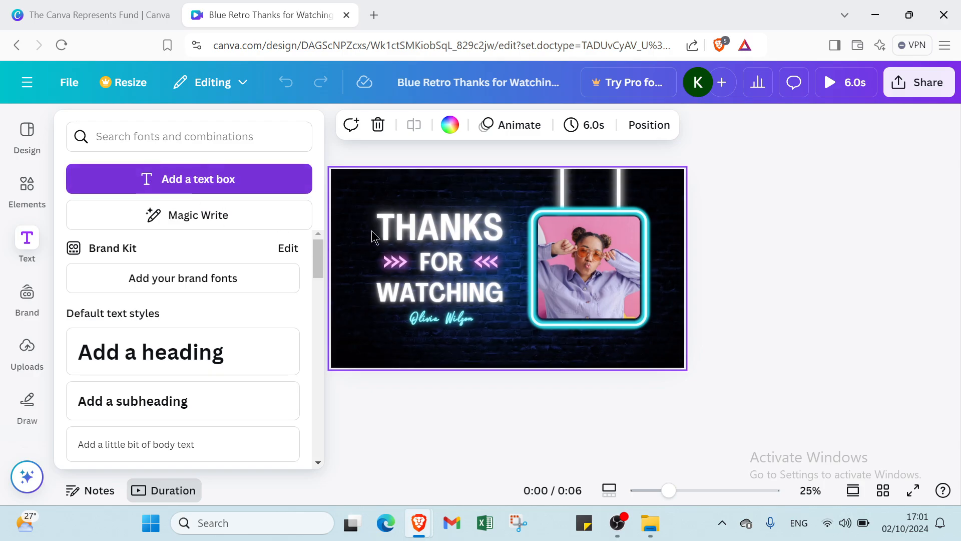
click(214, 170)
- Erase the placeholder wording in the new text box, leaving only a single letter T
double_click(506, 272)
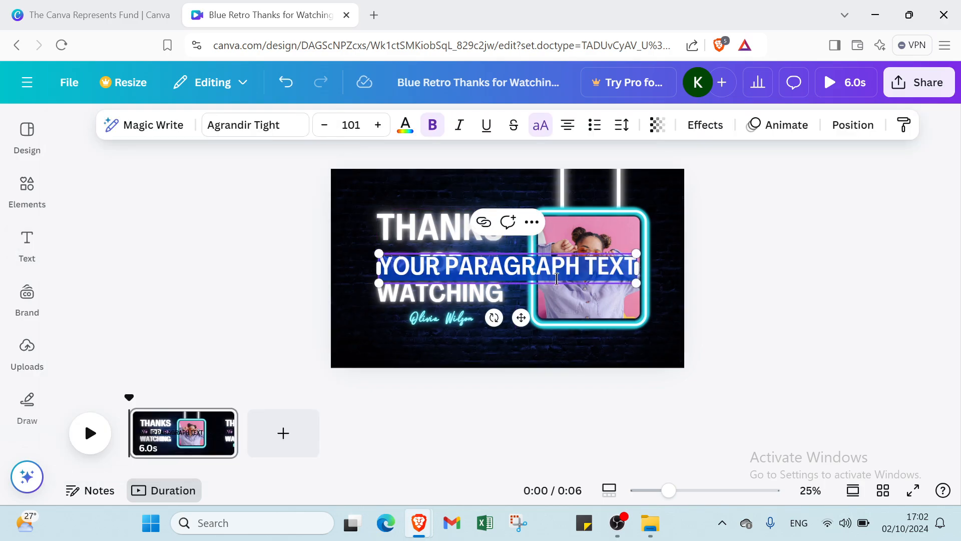
click(553, 279)
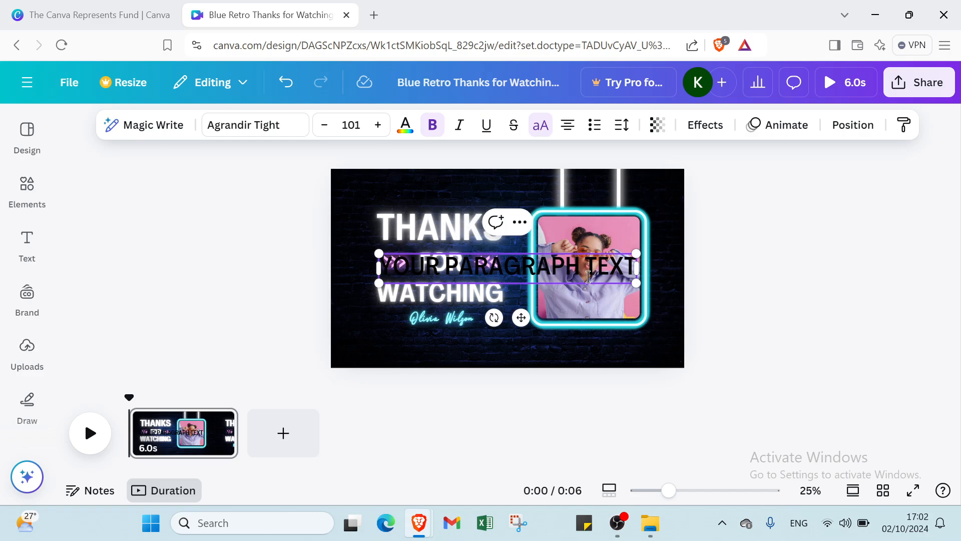
drag(587, 270, 395, 267)
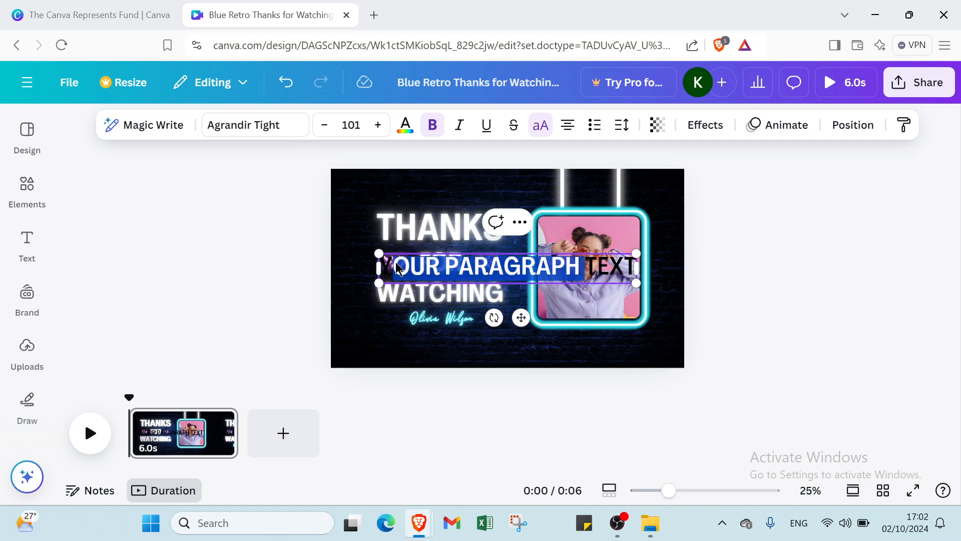
key(BackSpace)
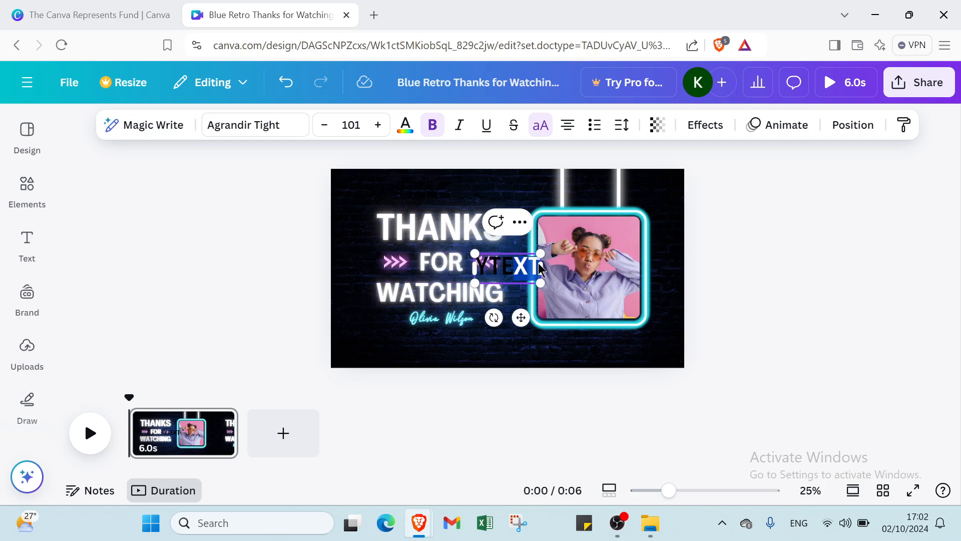
mouse_move(510, 263)
mouse_down()
mouse_move(478, 266)
mouse_move(527, 270)
mouse_up()
key(BackSpace)
key(BackSpace)
key(BackSpace)
key(BackSpace)
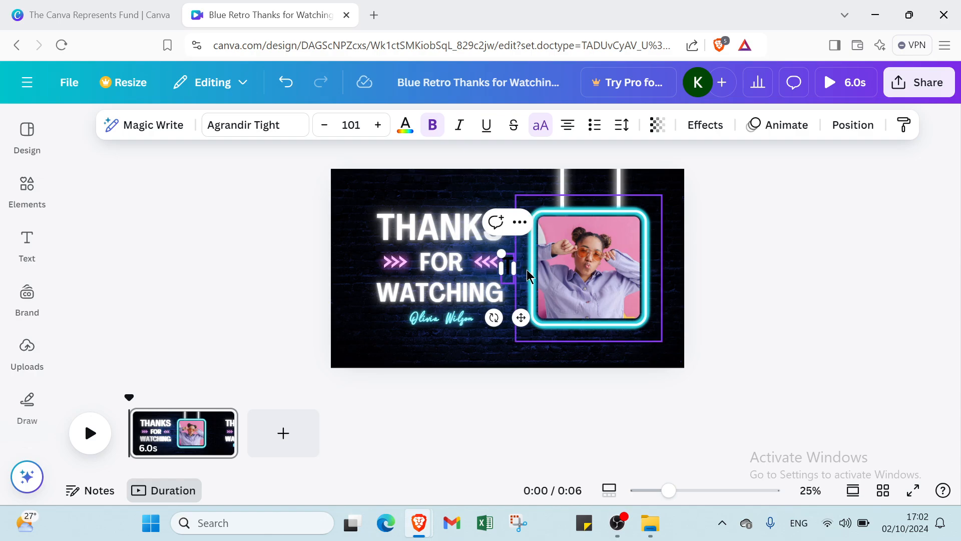
- Delete the THANKS and WATCHING text elements from the video page
click(410, 216)
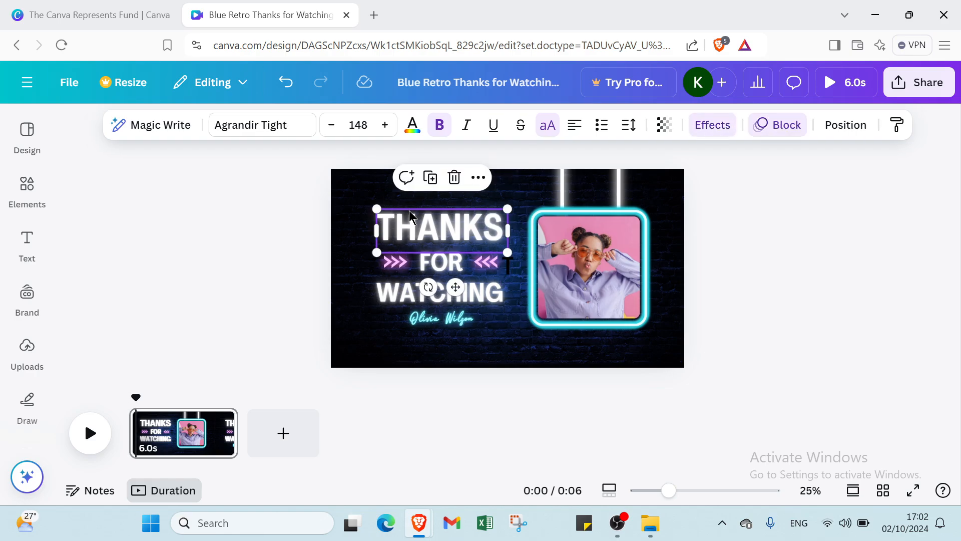
key(Delete)
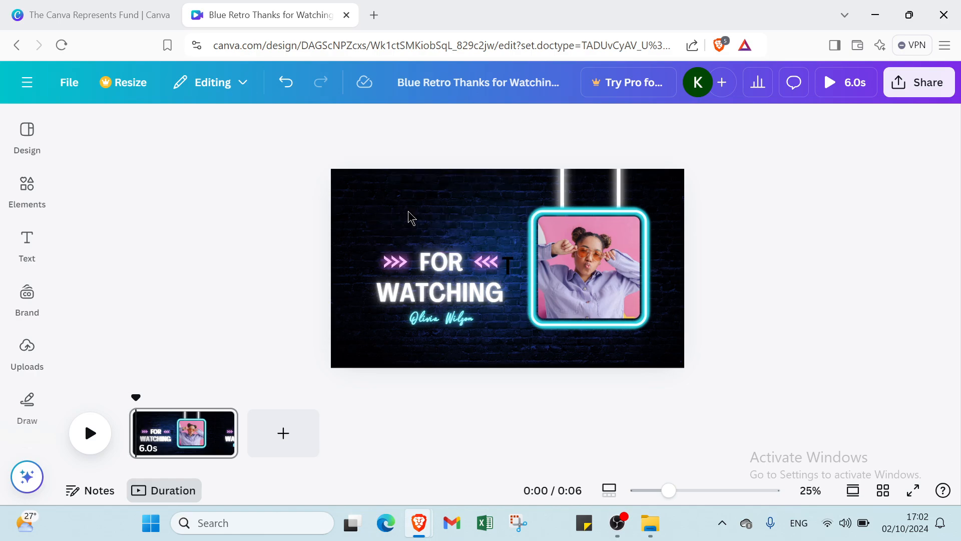
click(395, 261)
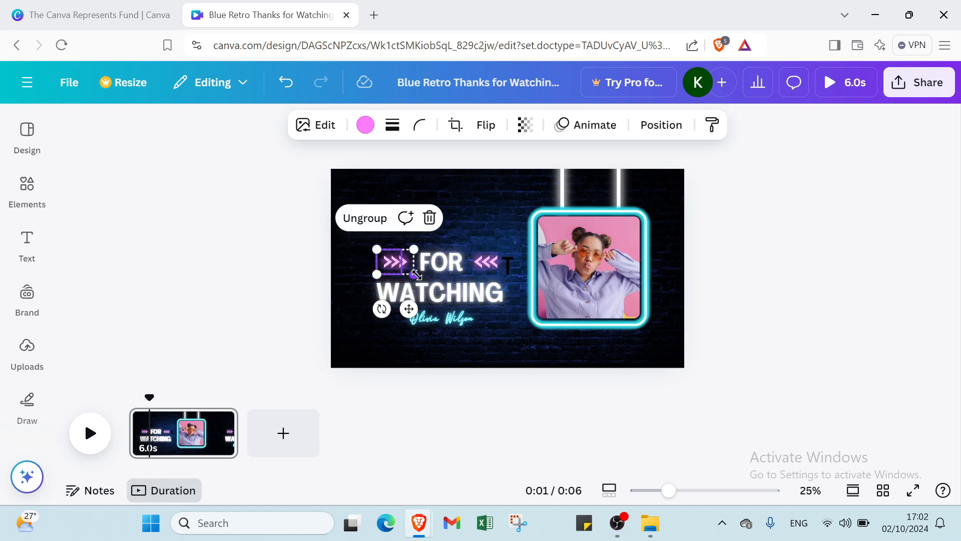
click(419, 284)
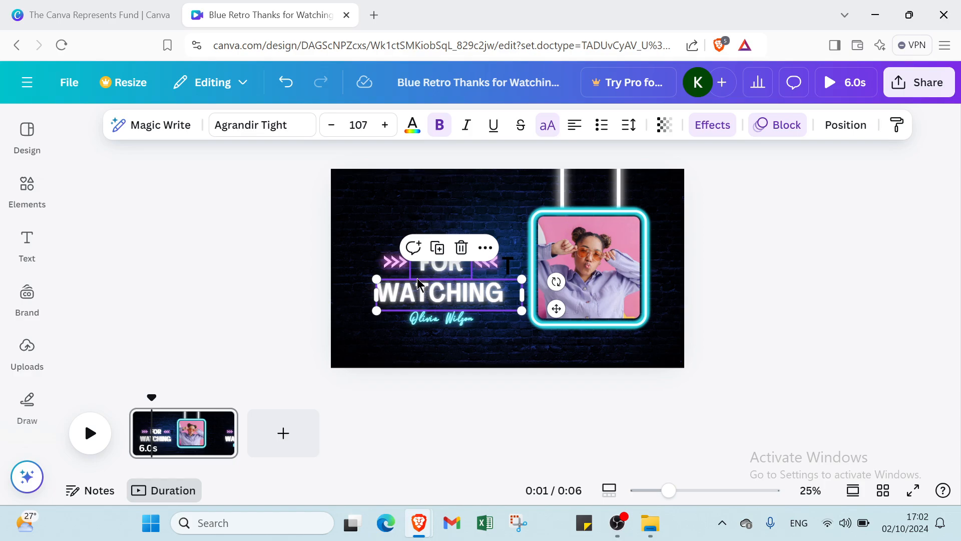
key(Delete)
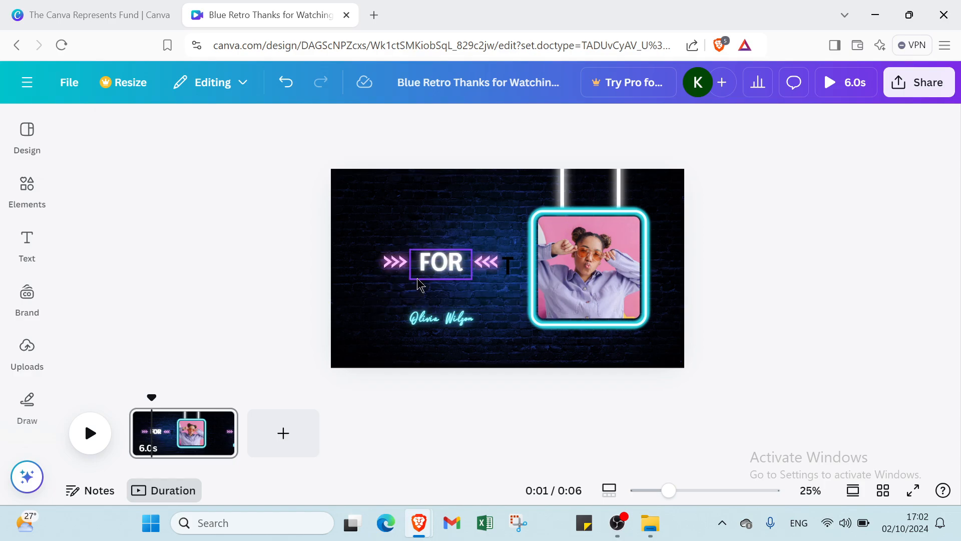
- Delete the FOR text and the cursive name text from the video page
click(427, 264)
key(Delete)
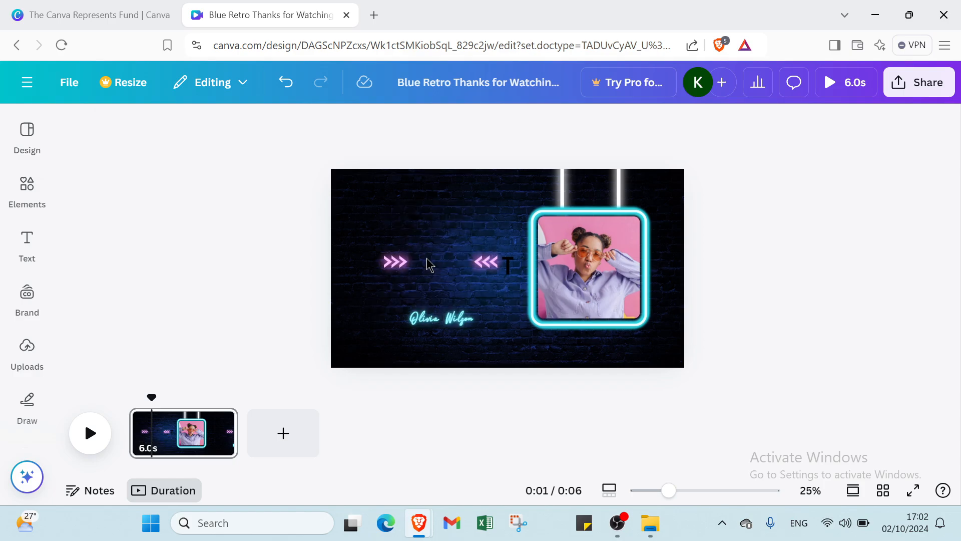
click(443, 320)
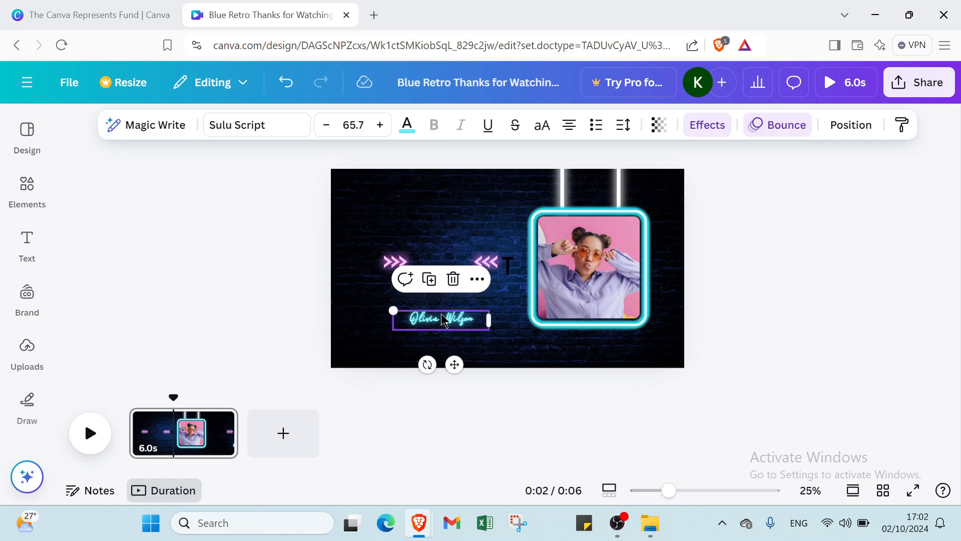
key(Delete)
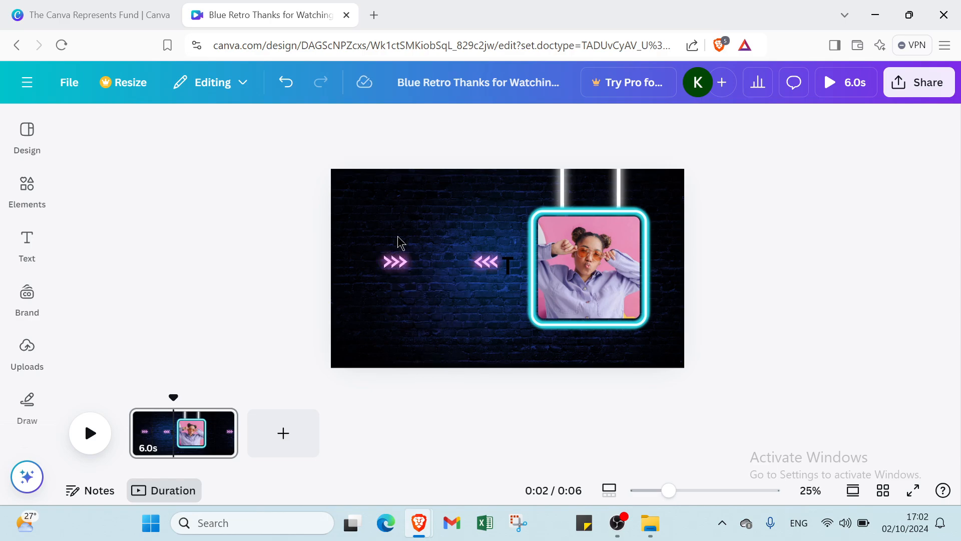
- Move the two pink arrow groups apart, one to the page's outer edge and the other close to the photo frame
drag(403, 258, 356, 257)
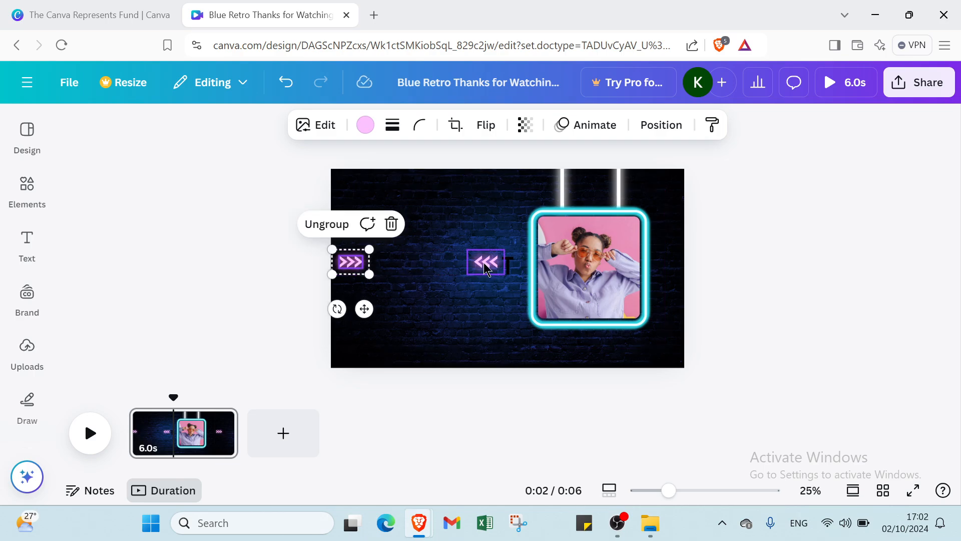
drag(484, 257, 505, 258)
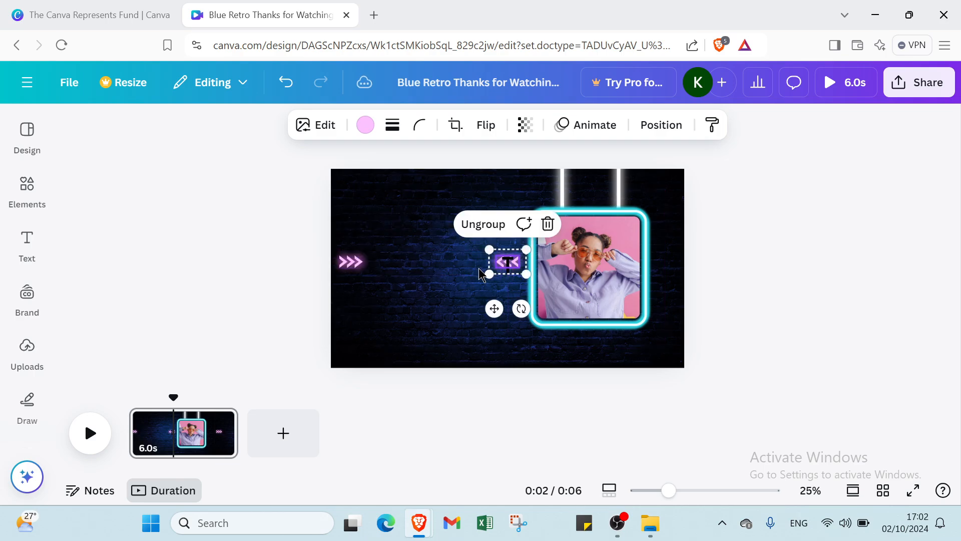
click(445, 270)
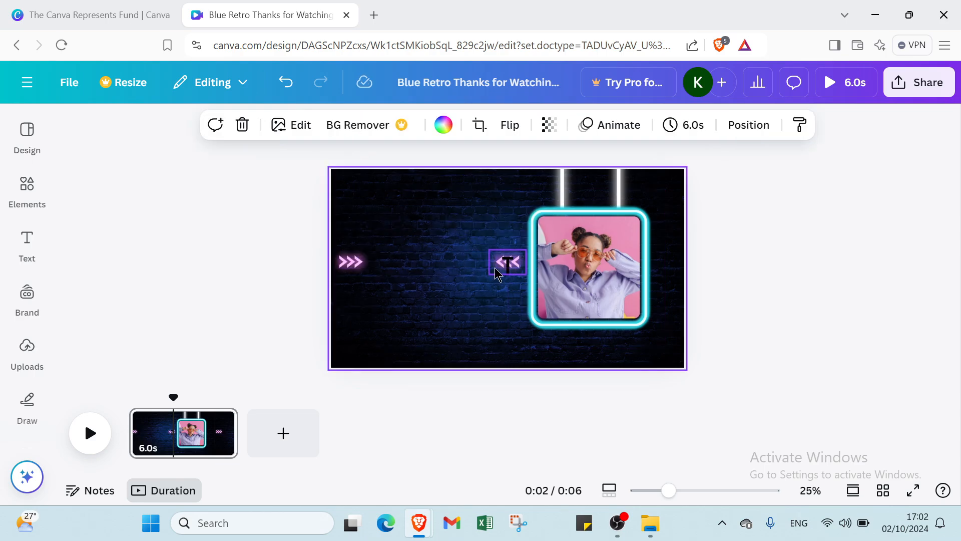
click(495, 274)
click(349, 263)
drag(350, 263, 349, 261)
click(401, 272)
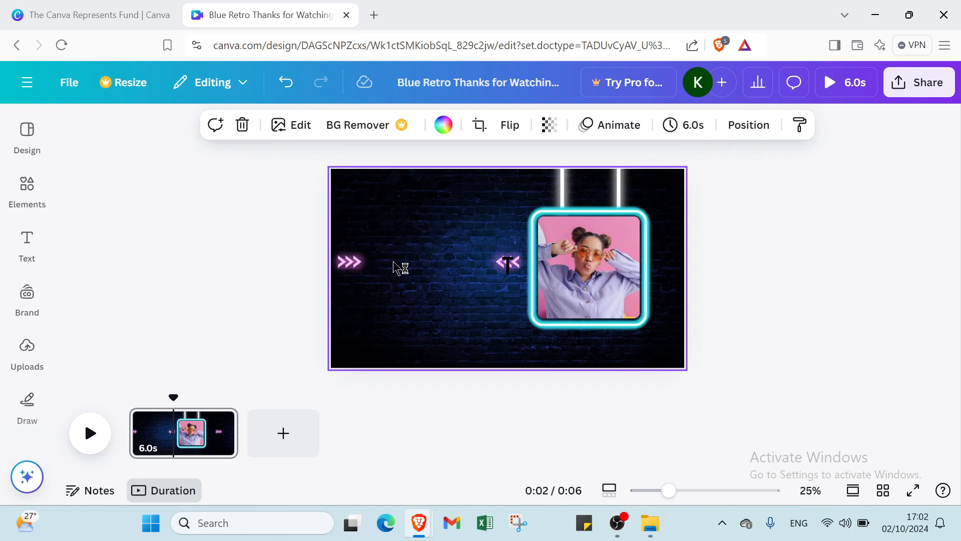
- Add a new text box to the page and narrow it to fit between the two arrow groups
click(26, 206)
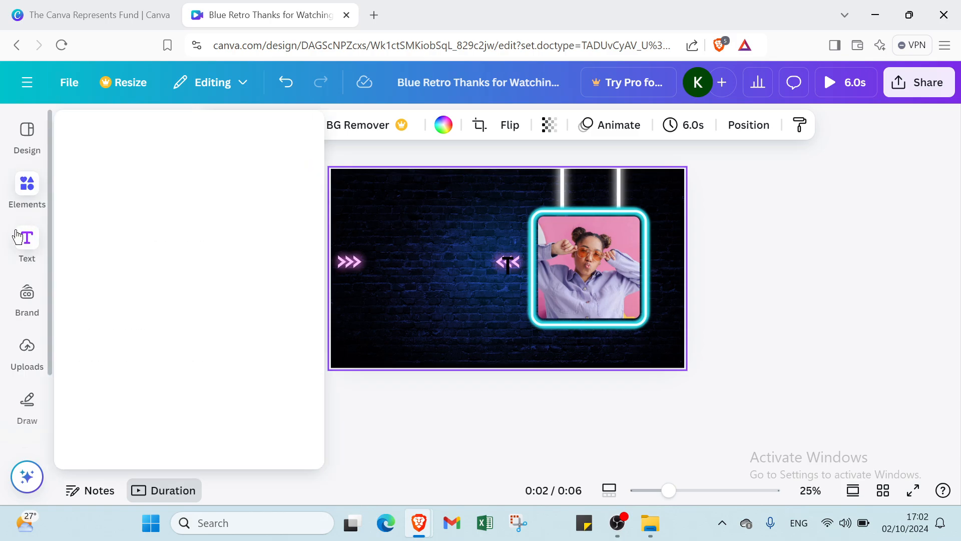
click(18, 236)
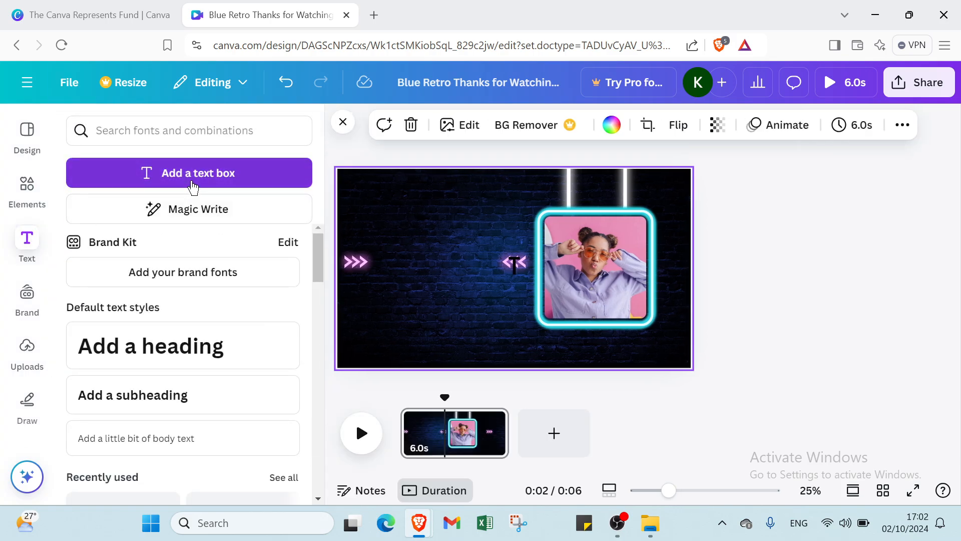
click(194, 174)
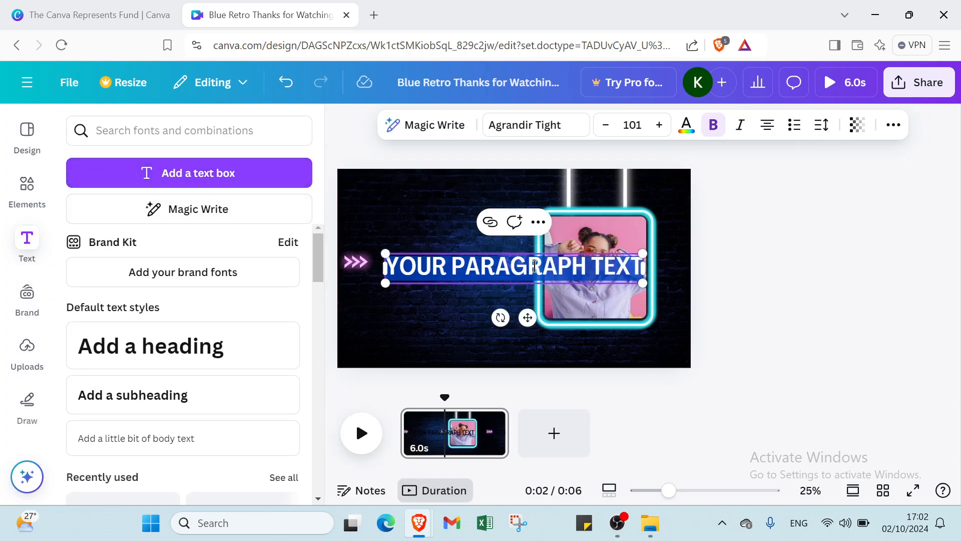
drag(651, 262, 490, 268)
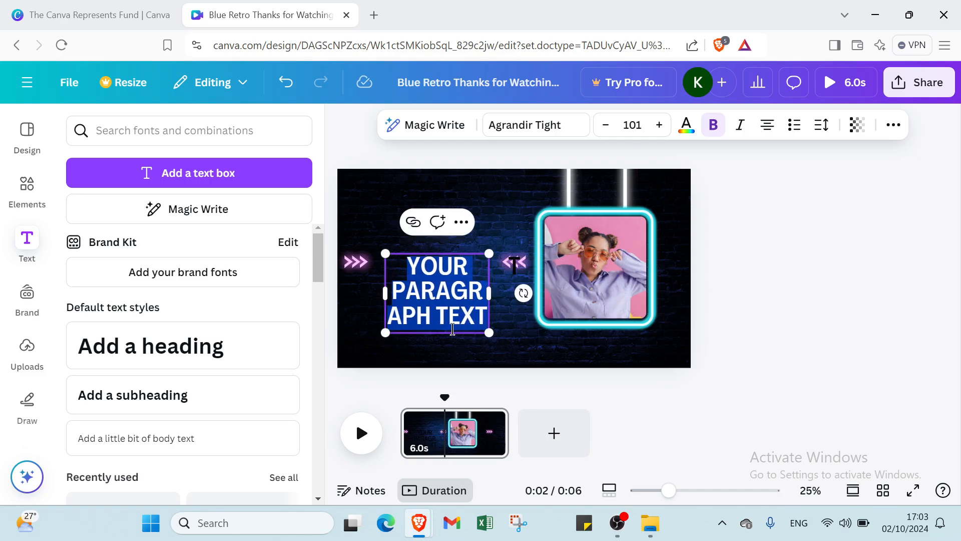
- Erase all the placeholder wording in the new paragraph text box
click(452, 329)
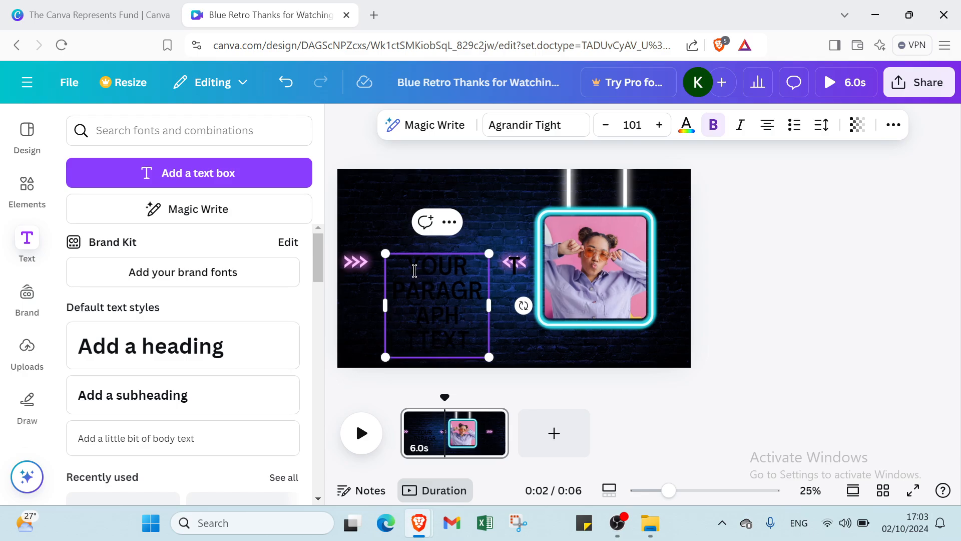
key(BackSpace)
key(BackSpace)
key(BackSpace)
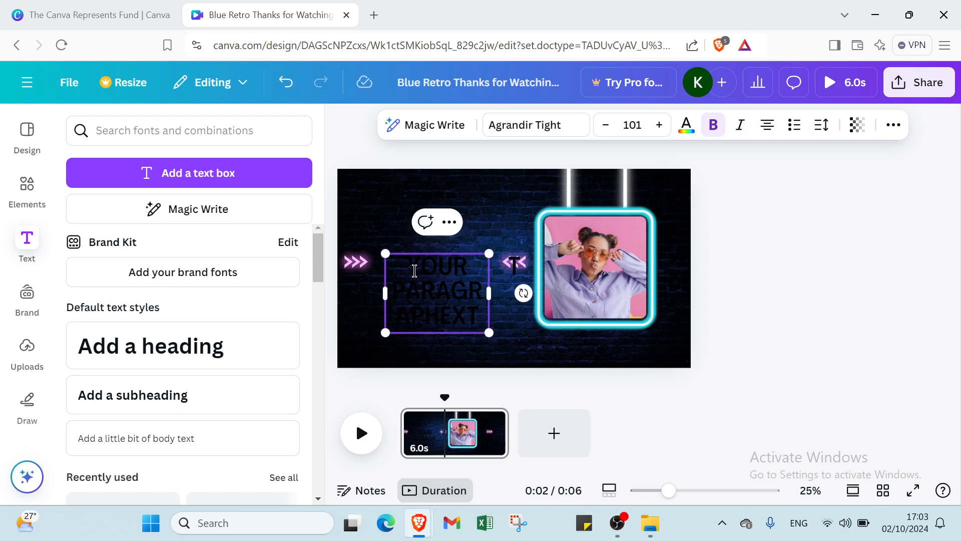
key(BackSpace)
key(BackSpace)
key(BackSpace)
key(BackSpace)
key(BackSpace)
key(BackSpace)
key(BackSpace)
key(BackSpace)
key(BackSpace)
key(BackSpace)
key(BackSpace)
key(BackSpace)
key(BackSpace)
key(BackSpace)
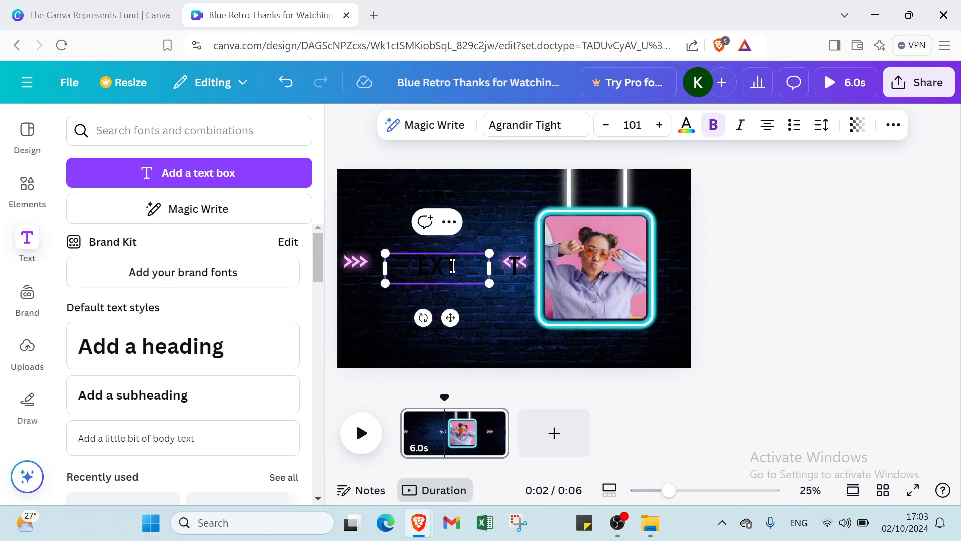
key(BackSpace)
key(BackSpace)
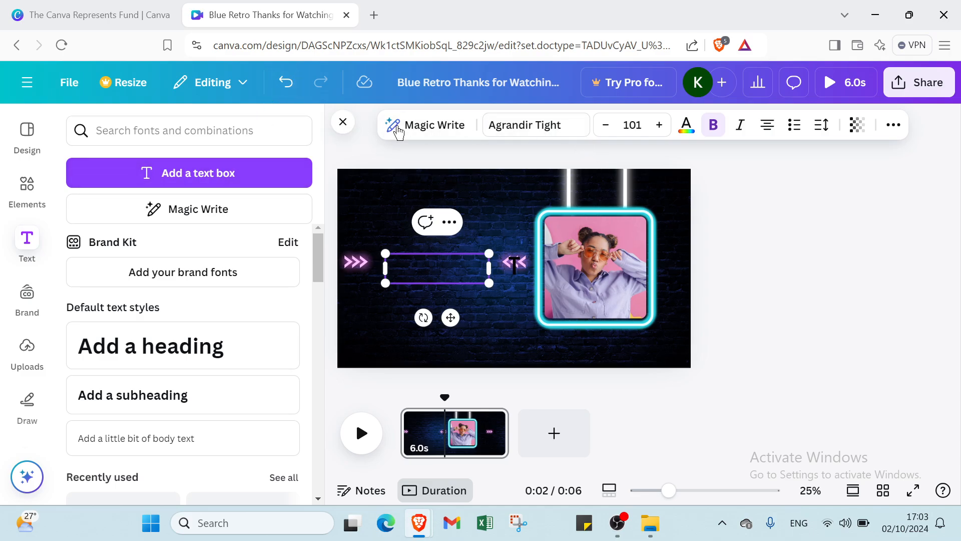
- Set the empty text box's color to the pale cyan document color and enter THANKS FOR WATCHING
click(685, 127)
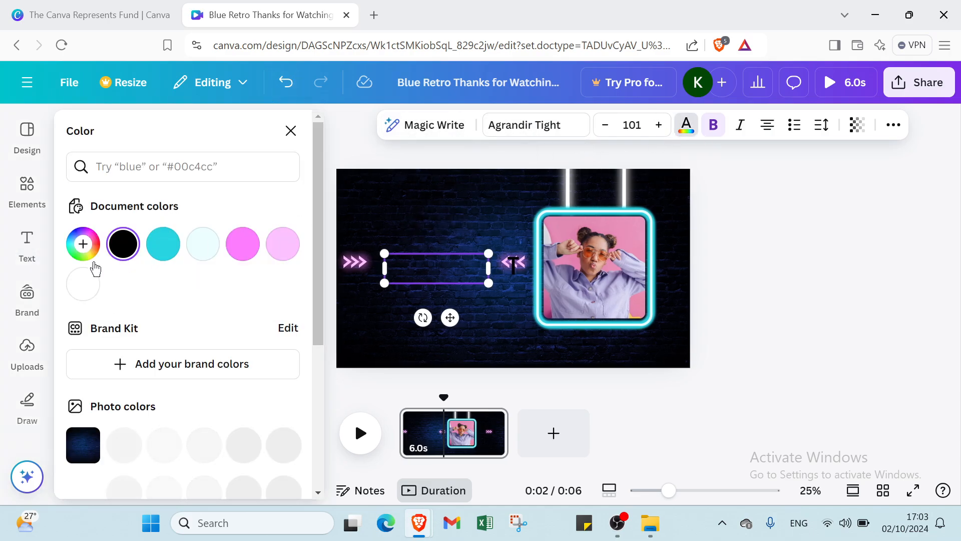
click(194, 253)
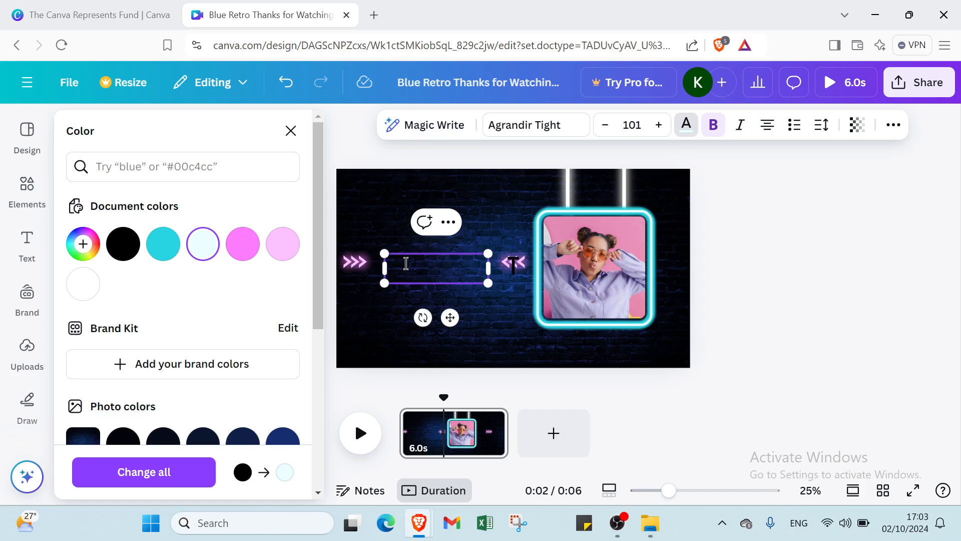
text(THAN)
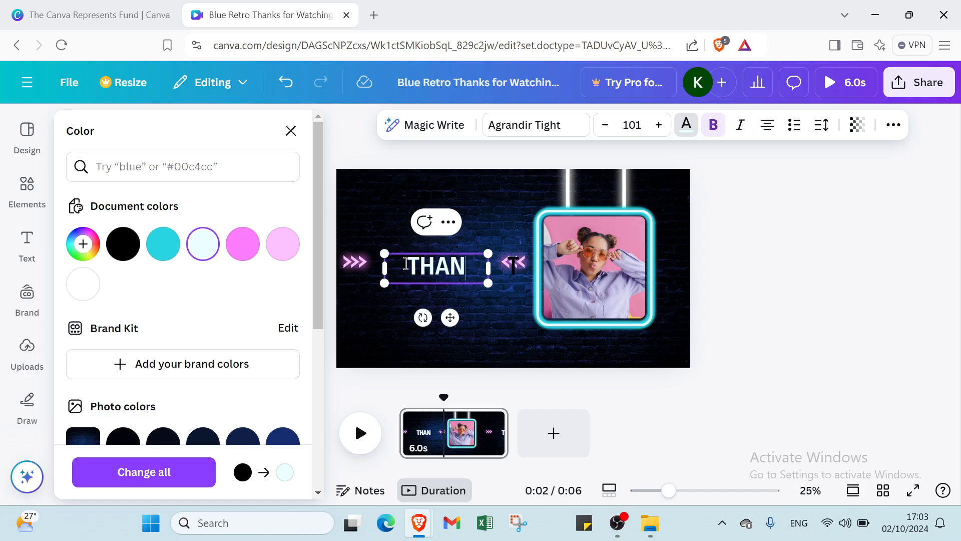
text(KS FOR)
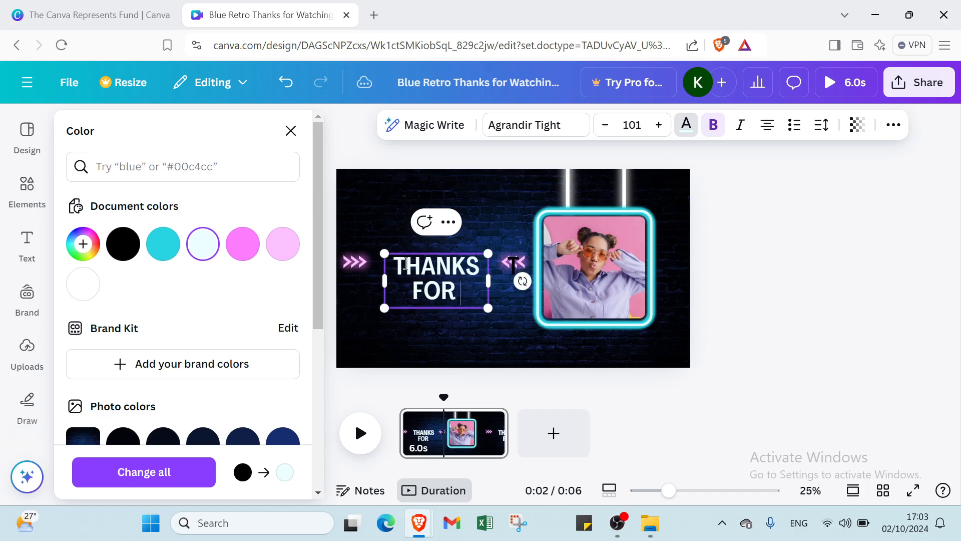
text( WATCH)
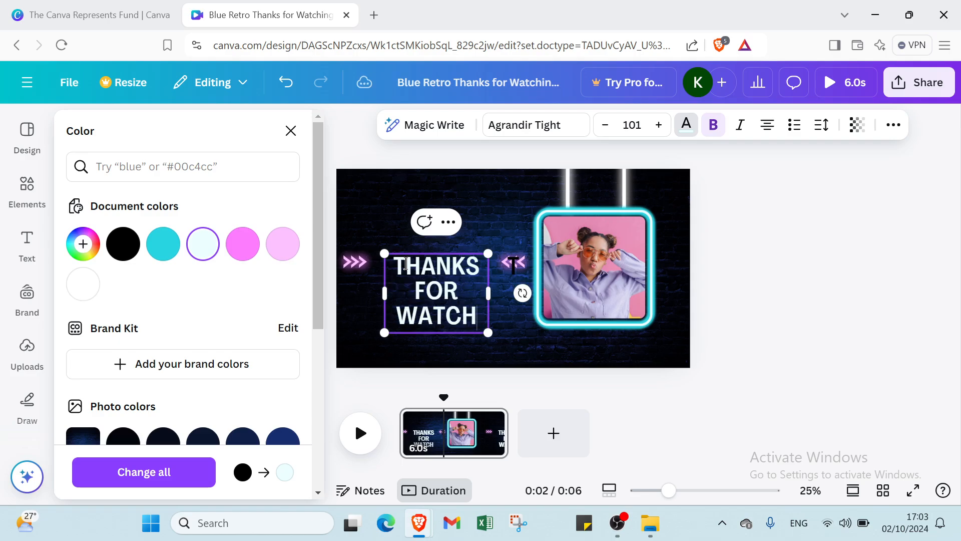
text(ING)
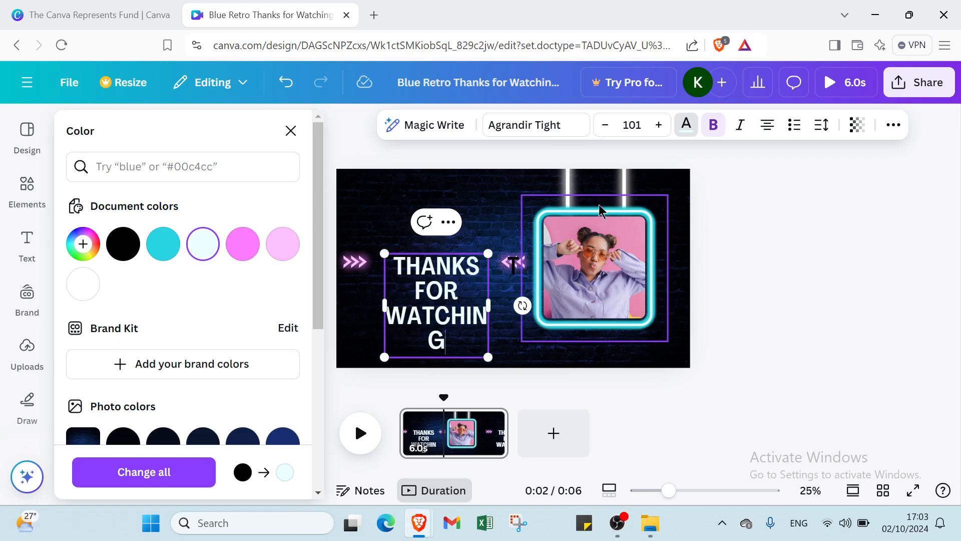
- Set the font size of the THANKS FOR WATCHING text to 52.7
click(606, 125)
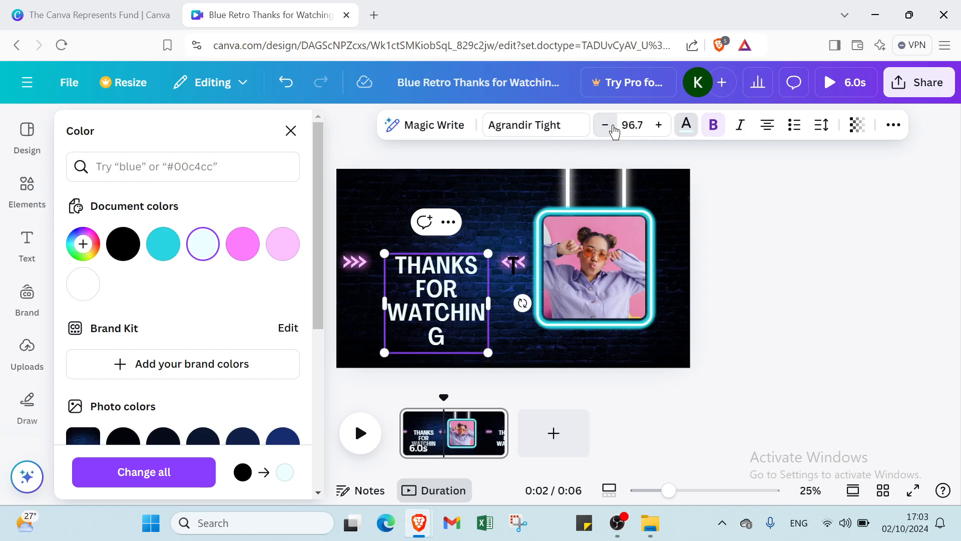
click(607, 125)
click(607, 125)
click(607, 125)
click(606, 125)
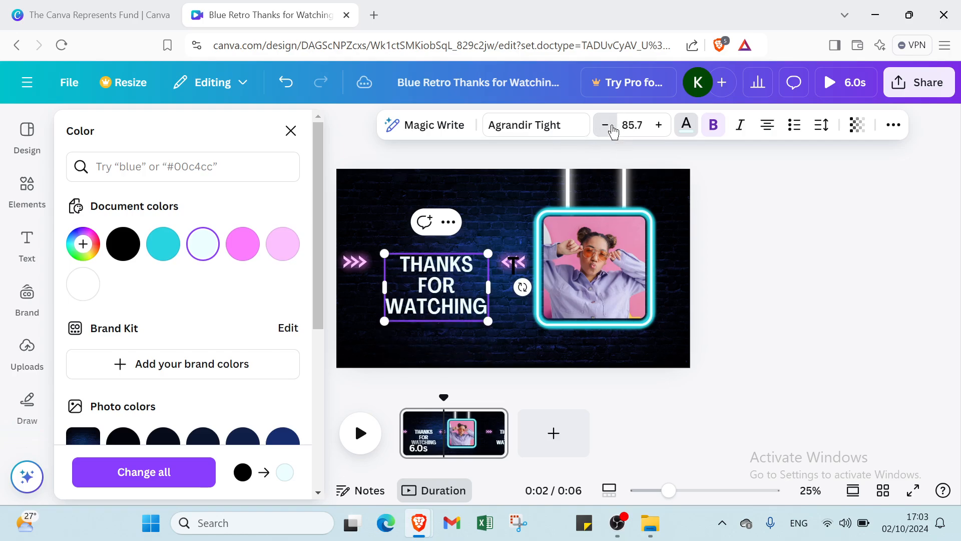
click(612, 129)
click(612, 129)
click(613, 129)
click(613, 130)
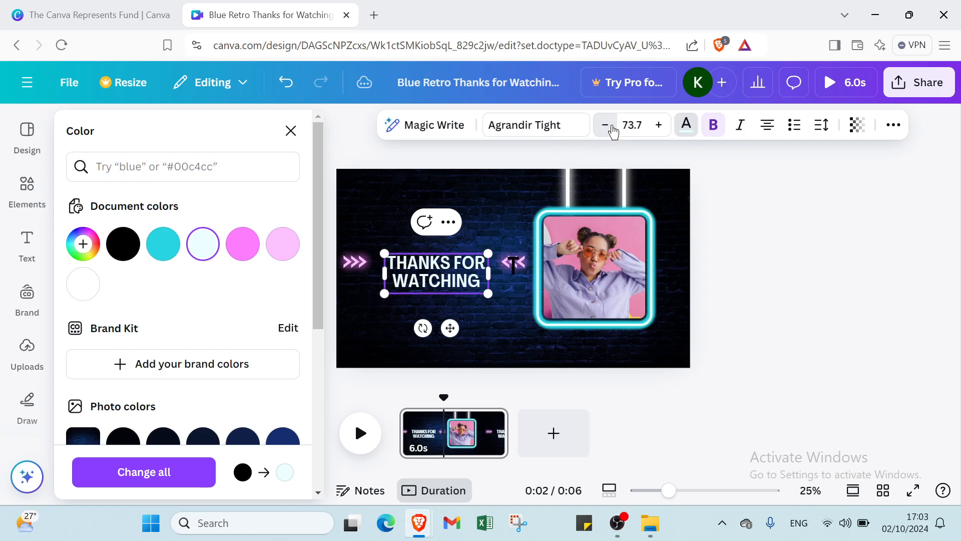
click(613, 129)
click(613, 129)
click(612, 129)
click(612, 129)
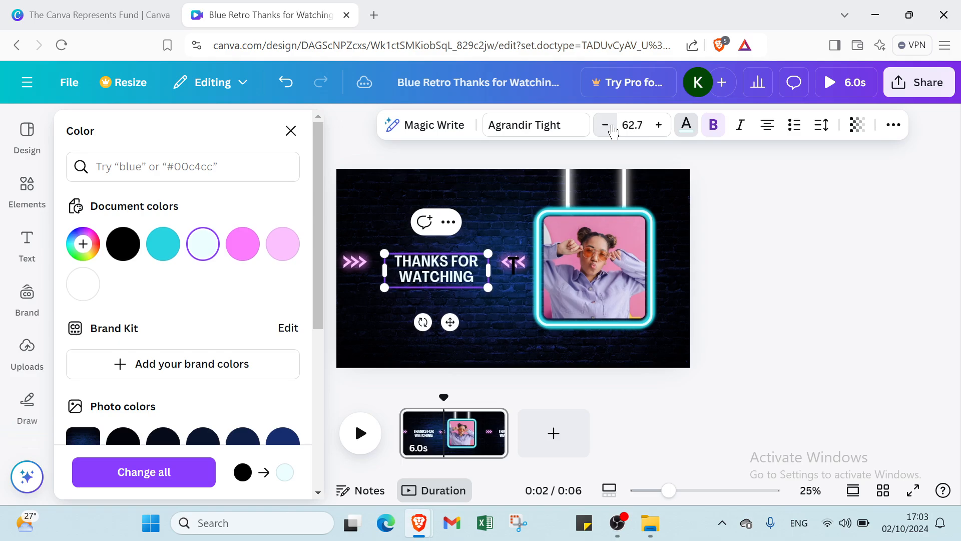
click(614, 131)
click(614, 131)
click(613, 131)
click(613, 131)
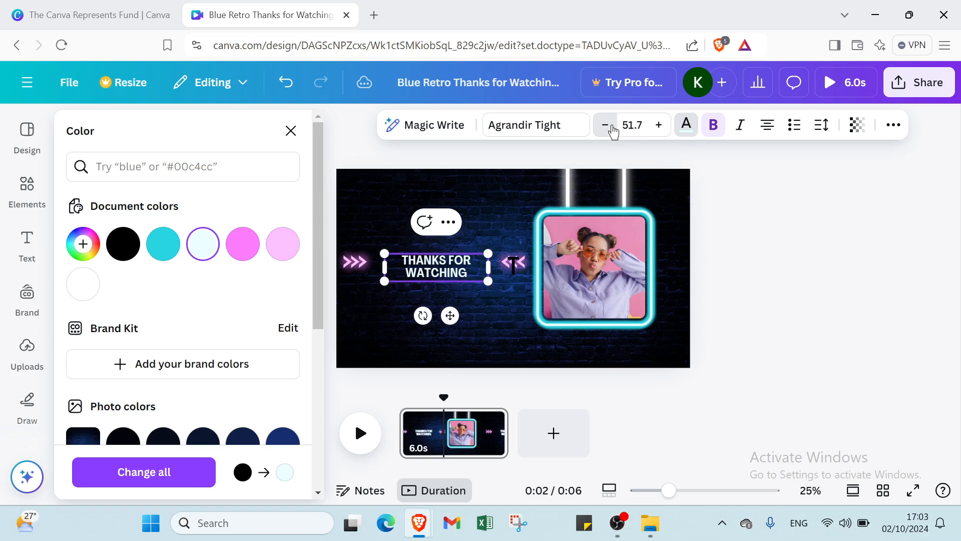
click(614, 131)
click(614, 131)
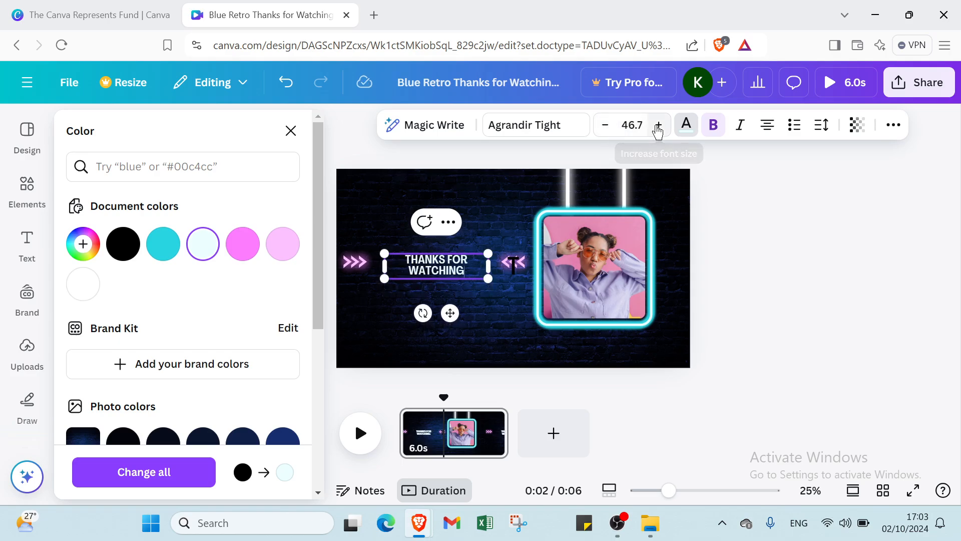
click(658, 128)
click(658, 128)
click(658, 127)
click(658, 127)
click(657, 128)
click(658, 127)
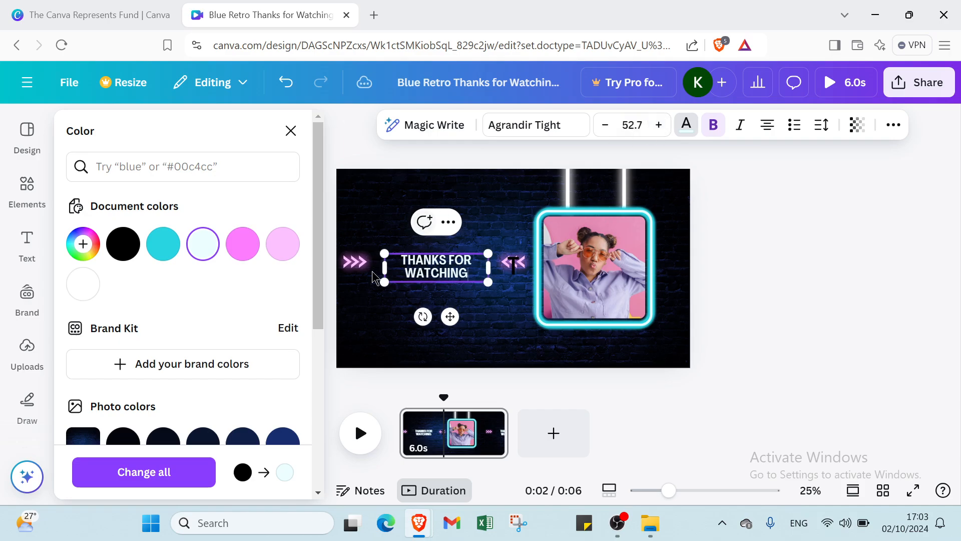
- Widen the THANKS FOR WATCHING text box to span the gap between the arrows and scale its text to size 53
drag(385, 270, 363, 273)
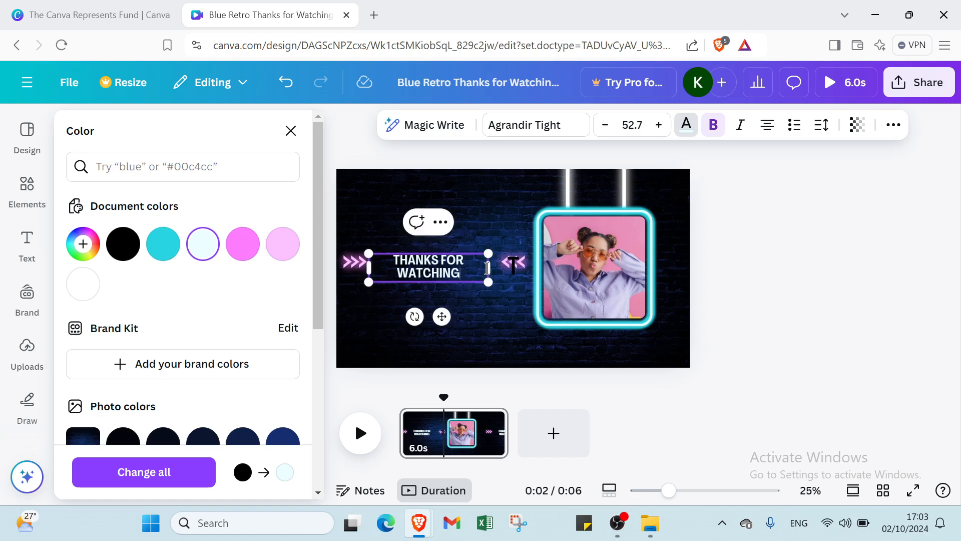
drag(491, 266, 498, 266)
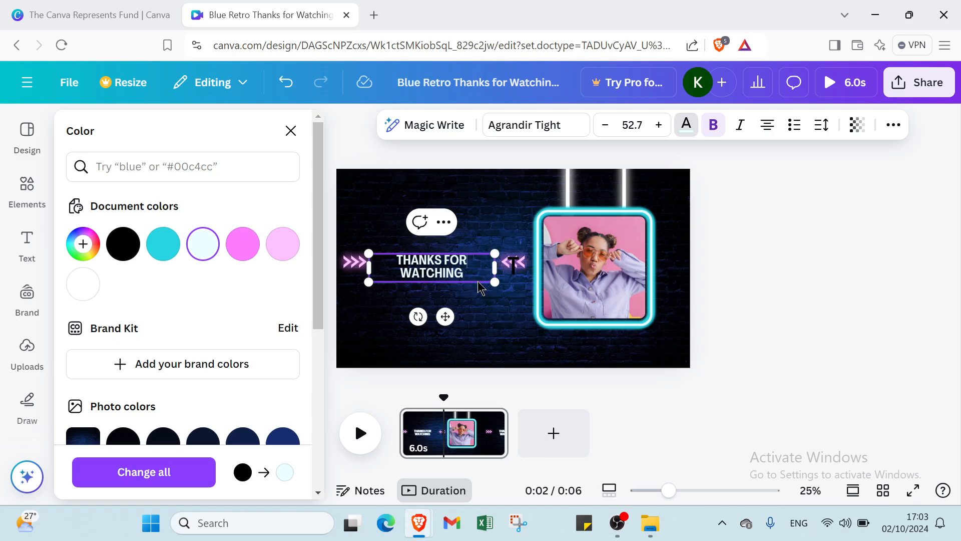
mouse_move(492, 281)
mouse_down()
mouse_move(492, 292)
mouse_move(489, 284)
mouse_up()
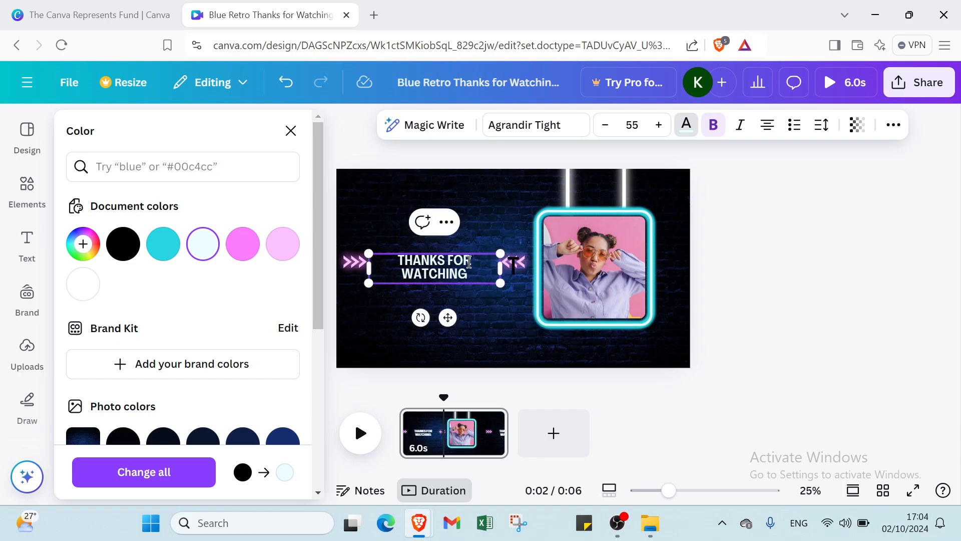
mouse_move(369, 253)
mouse_down()
mouse_move(379, 236)
mouse_move(373, 254)
mouse_up()
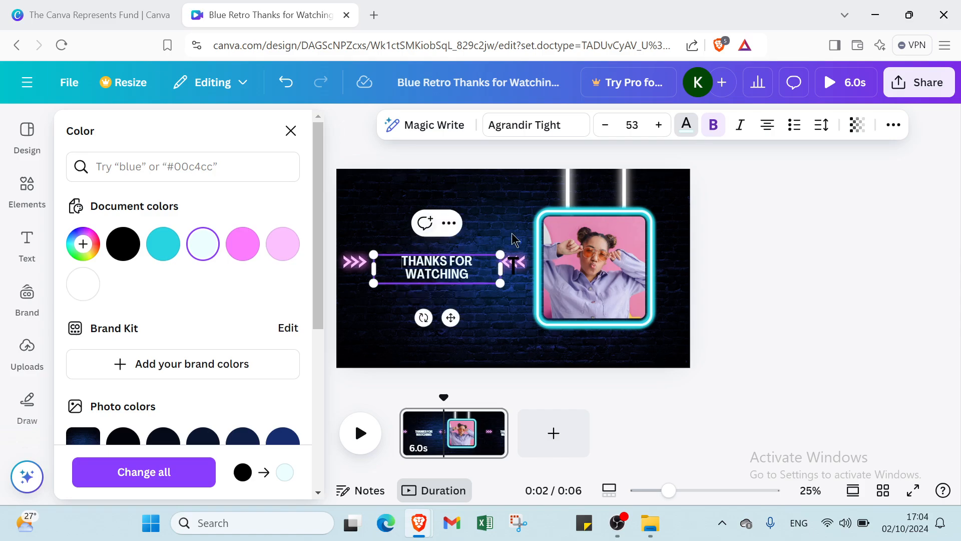
click(503, 220)
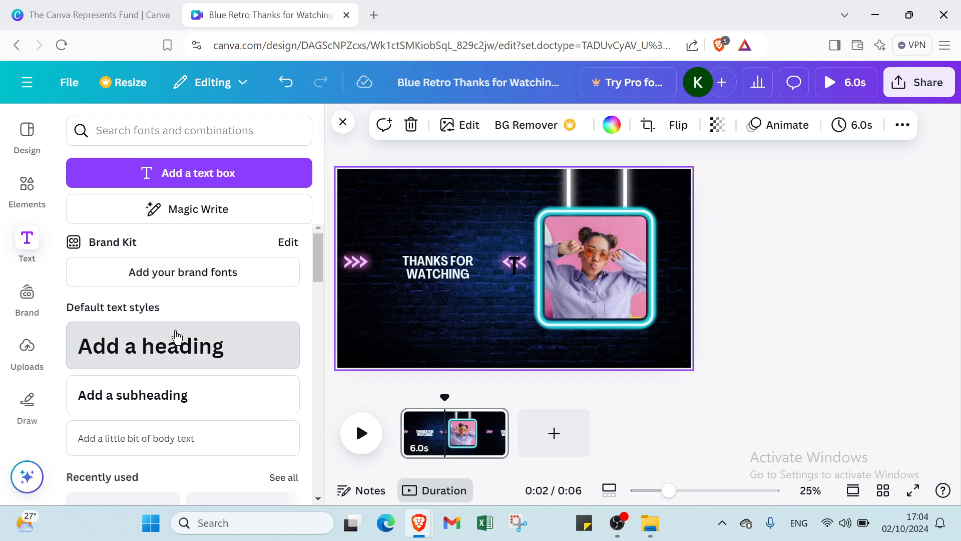
- Add a heading text box to the design and erase all its placeholder wording
click(176, 336)
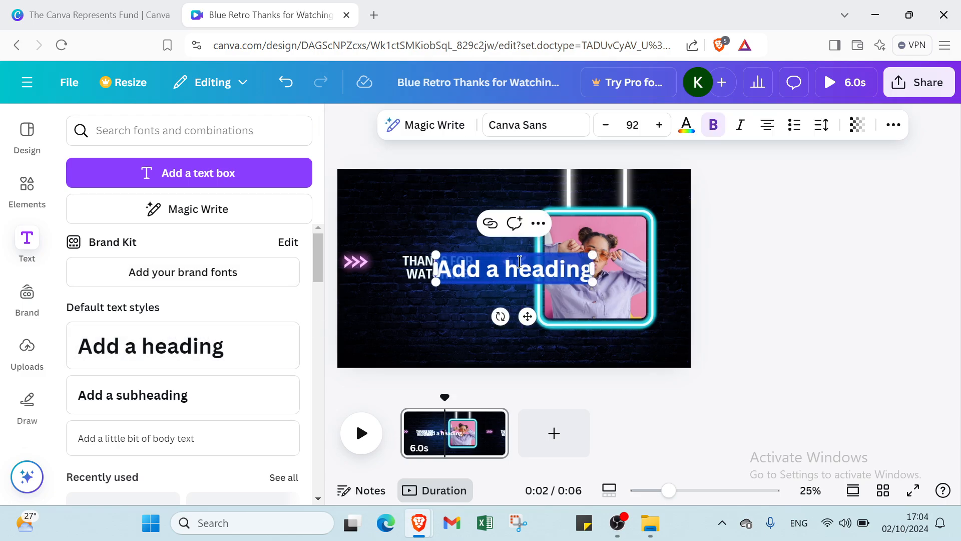
click(507, 270)
key(BackSpace)
key(BackSpace)
key(BackSpace)
key(BackSpace)
key(BackSpace)
key(BackSpace)
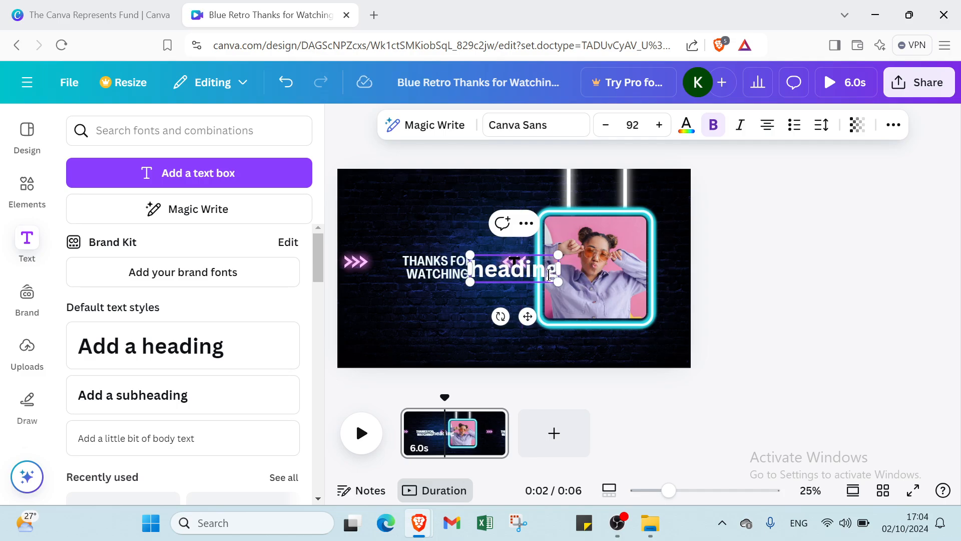
drag(550, 275, 553, 276)
key(BackSpace)
key(BackSpace)
key(BackSpace)
key(BackSpace)
key(BackSpace)
key(BackSpace)
key(BackSpace)
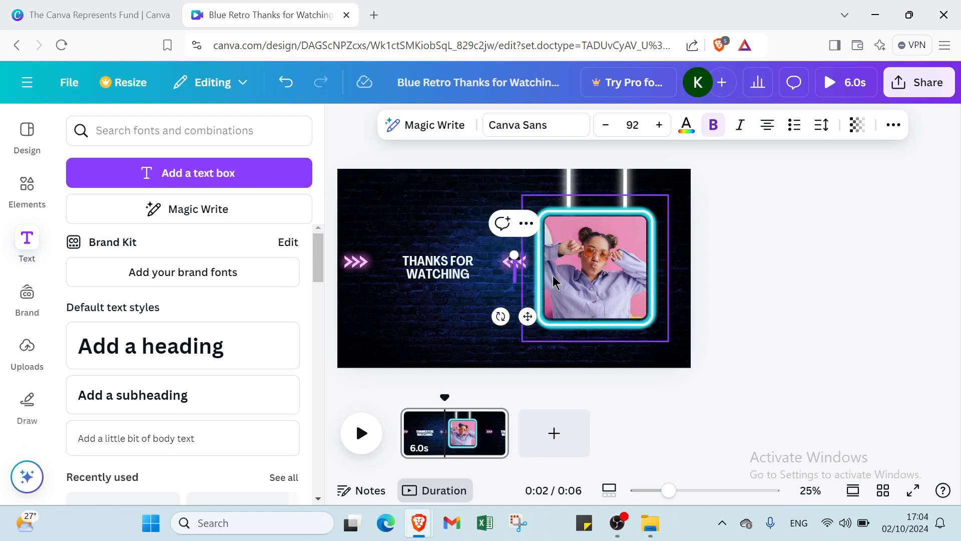
text(dd)
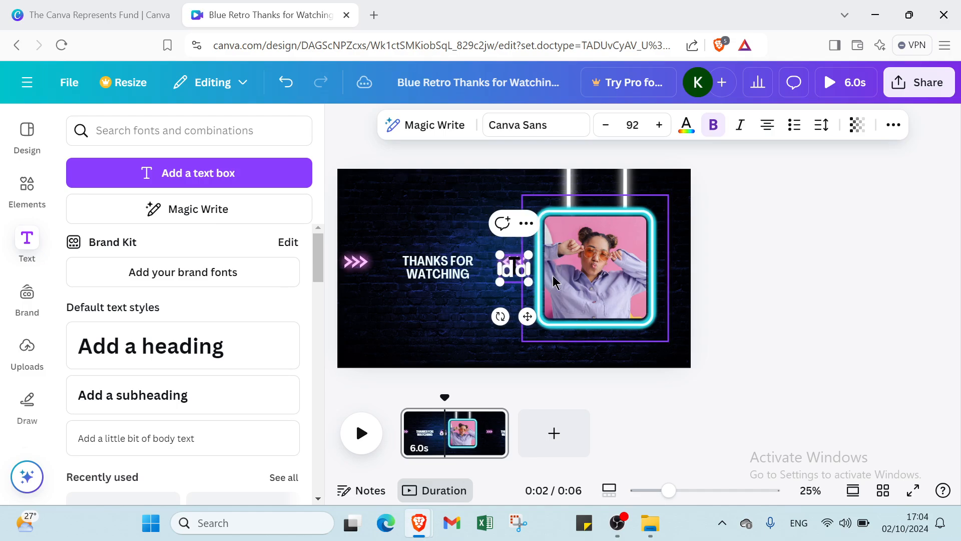
key(BackSpace)
key(BackSpace)
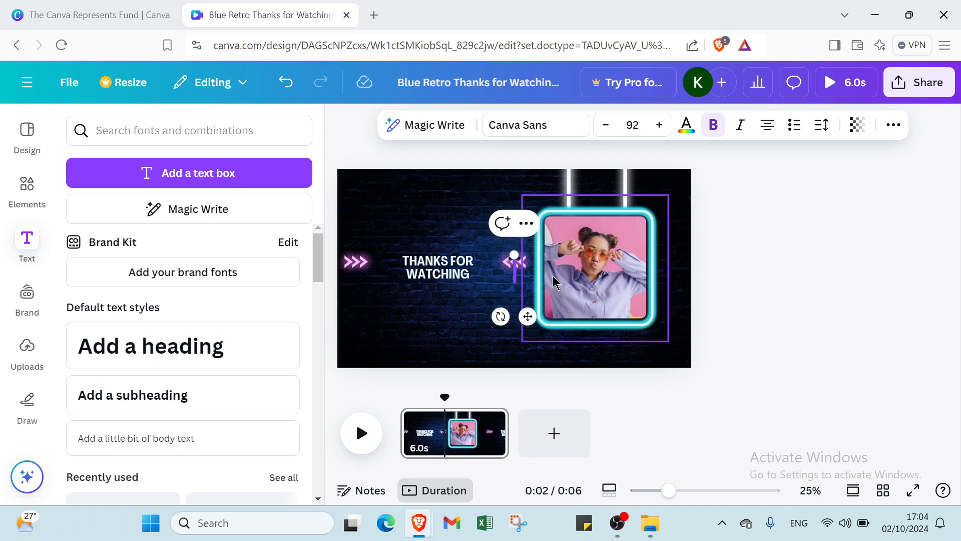
- Enter channel as the text of the empty heading box
text(icha)
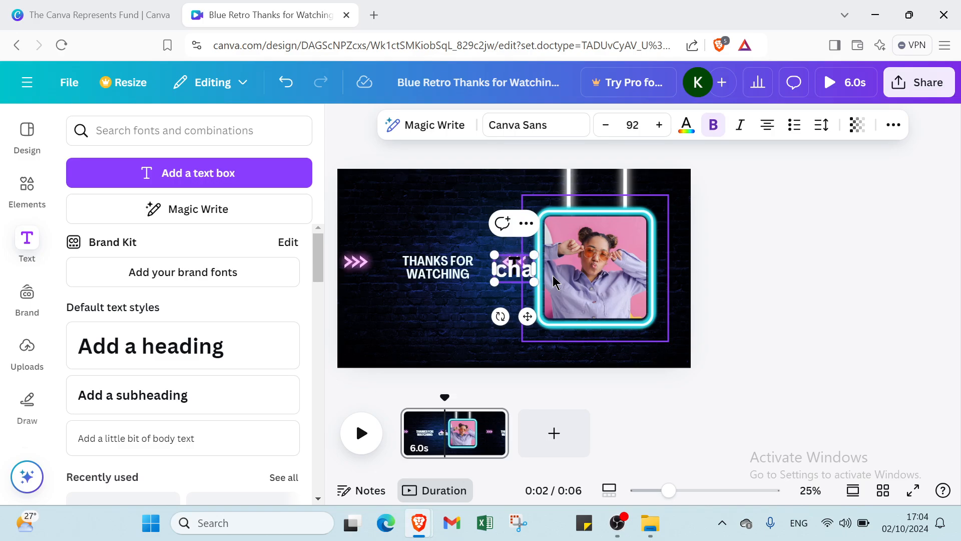
text(nnel)
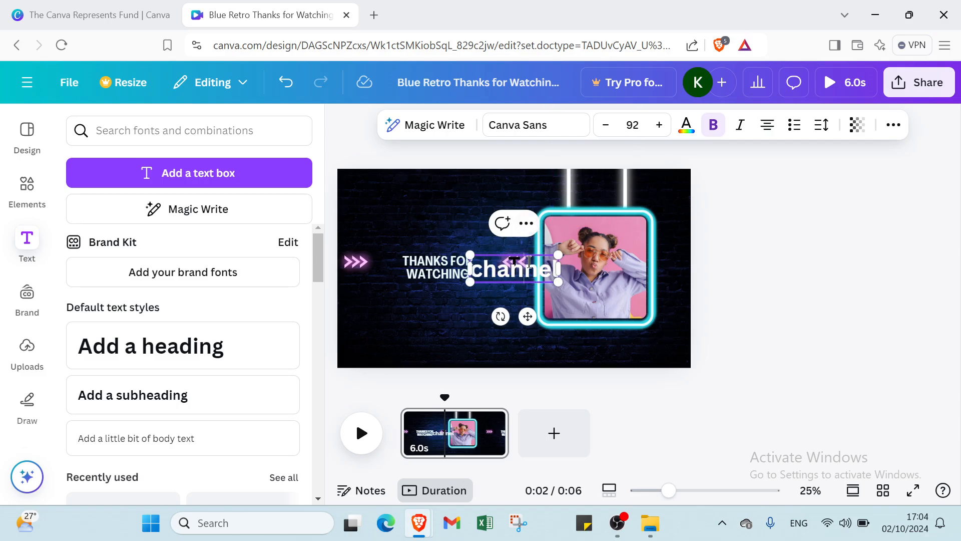
key(Return)
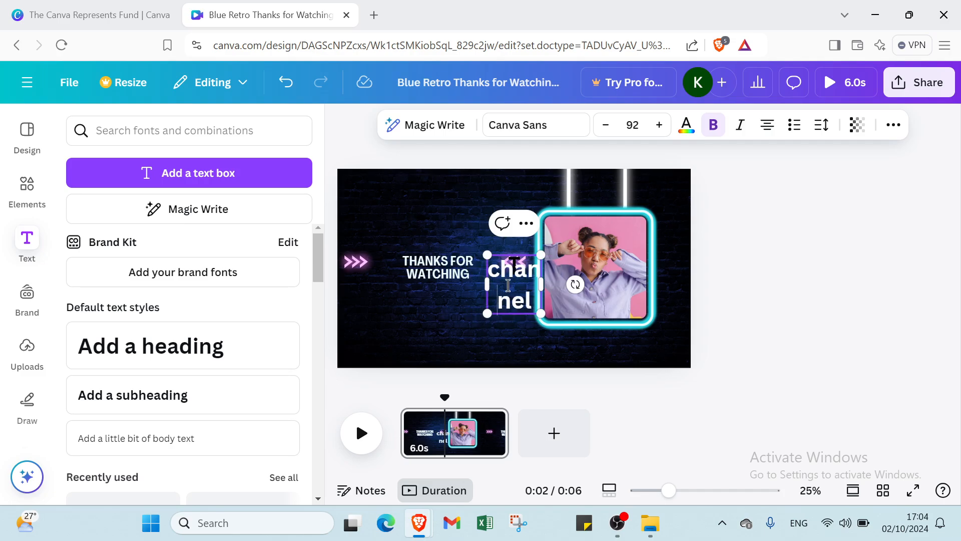
key(BackSpace)
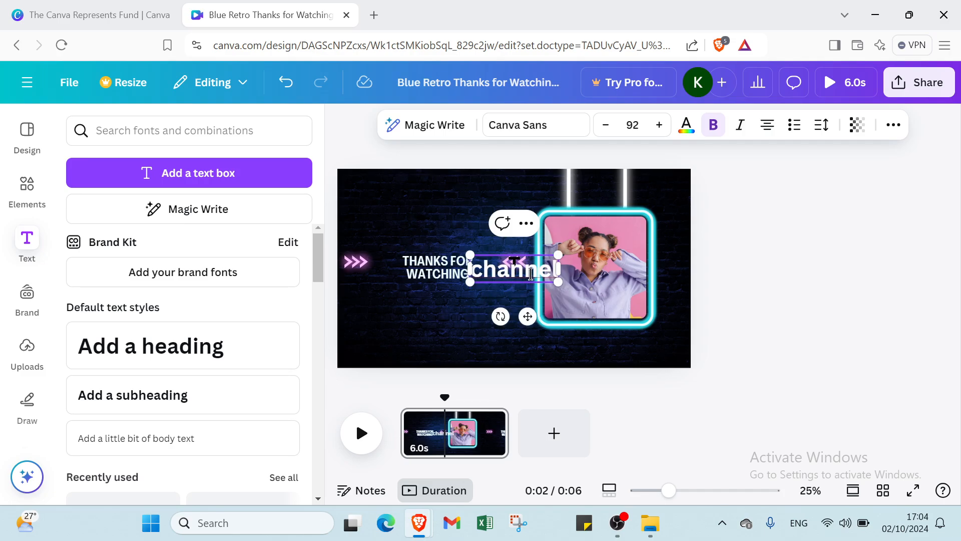
- Move the channel heading to the upper-left area of the design, above THANKS FOR WATCHING
click(473, 299)
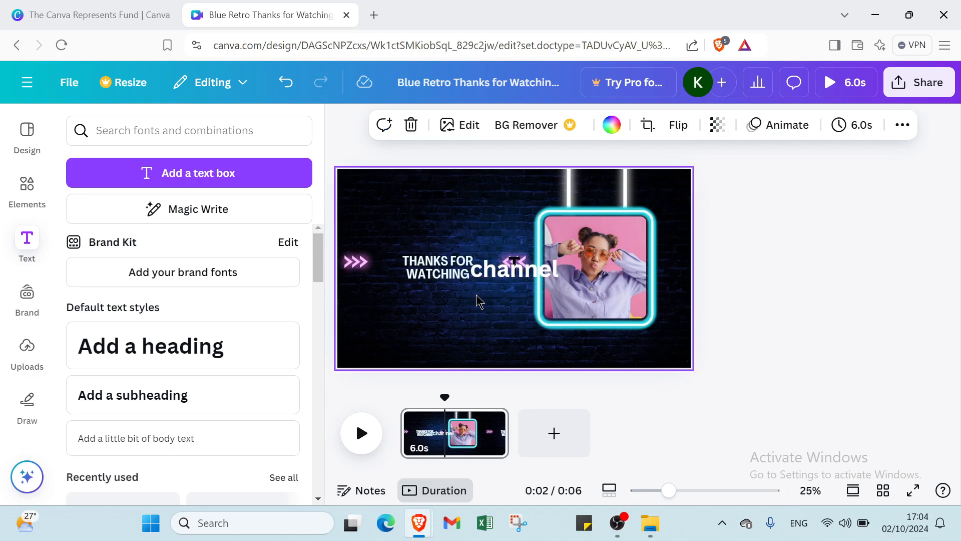
drag(515, 277, 401, 205)
click(472, 214)
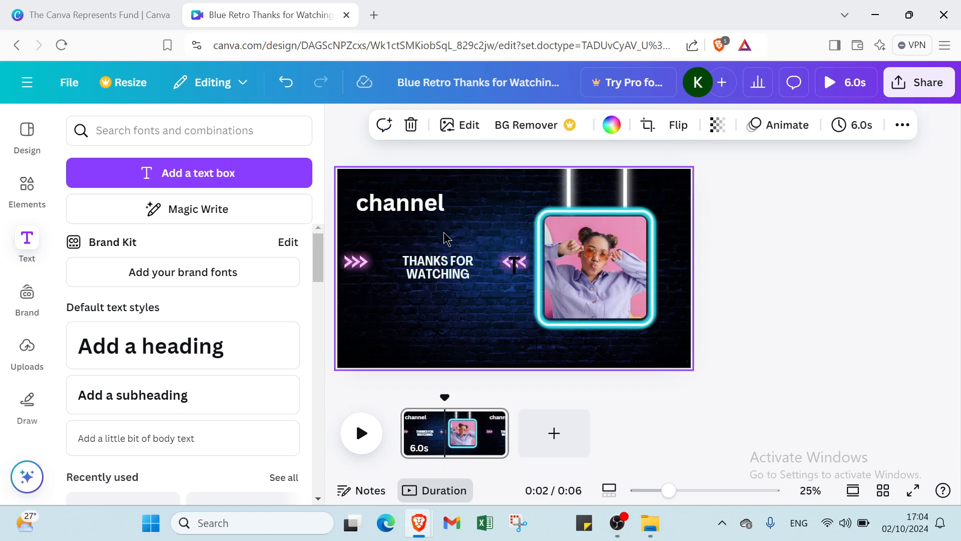
- Add a subheading text box to the design and erase all its placeholder wording
click(203, 392)
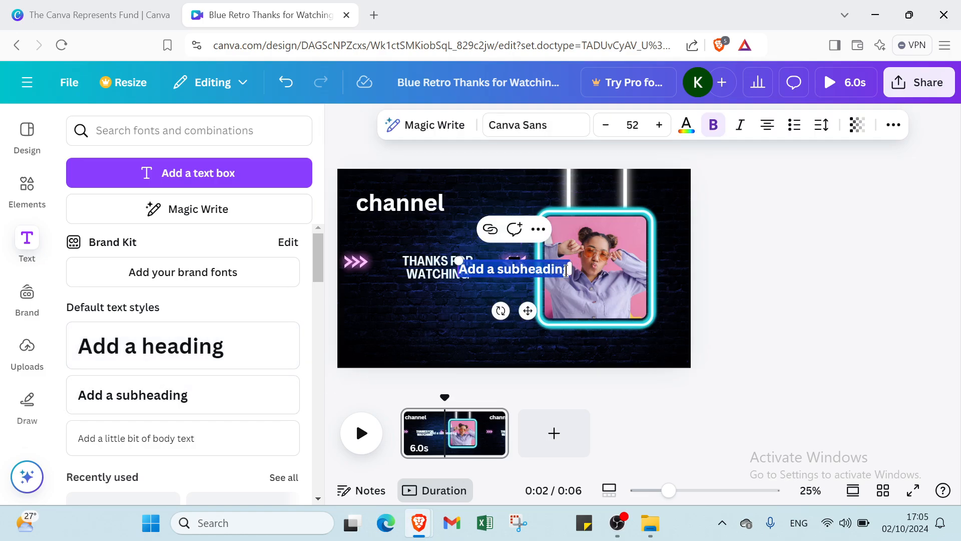
click(513, 262)
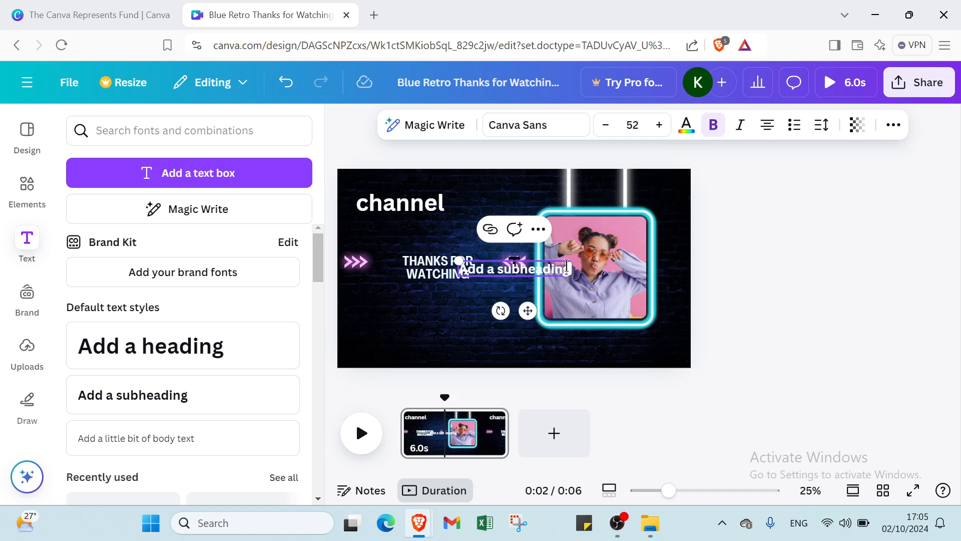
key(BackSpace)
key(BackSpace)
key(BackSpace)
key(BackSpace)
key(BackSpace)
key(BackSpace)
key(BackSpace)
key(BackSpace)
key(BackSpace)
key(BackSpace)
key(BackSpace)
key(BackSpace)
key(BackSpace)
key(BackSpace)
key(BackSpace)
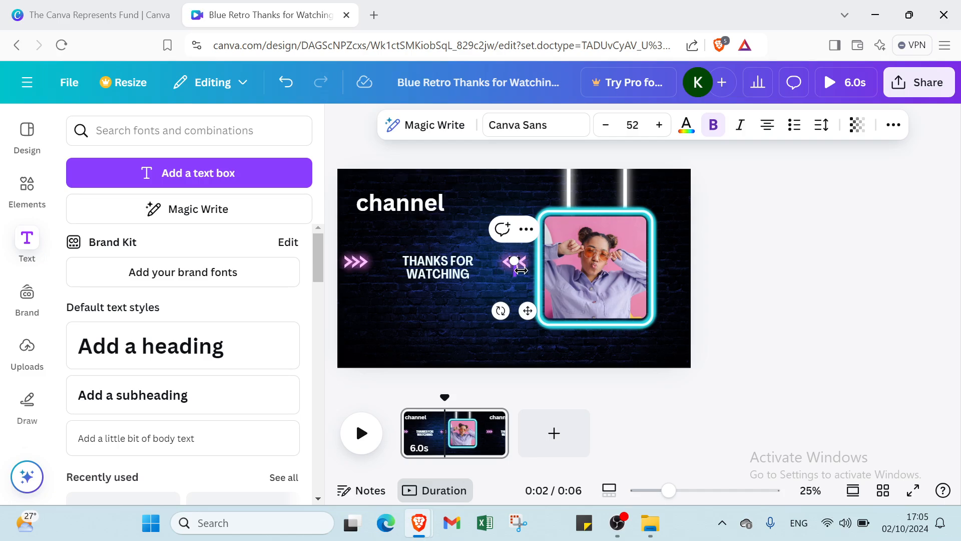
- Enter "dont forget to like an comment" in the subheading box and move it below THANKS FOR WATCHING
text(o)
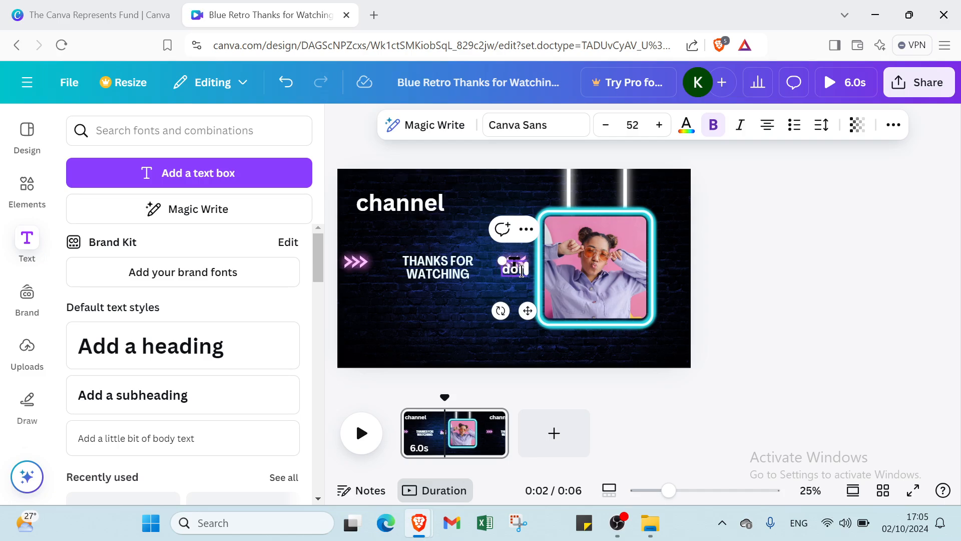
text(nt fo)
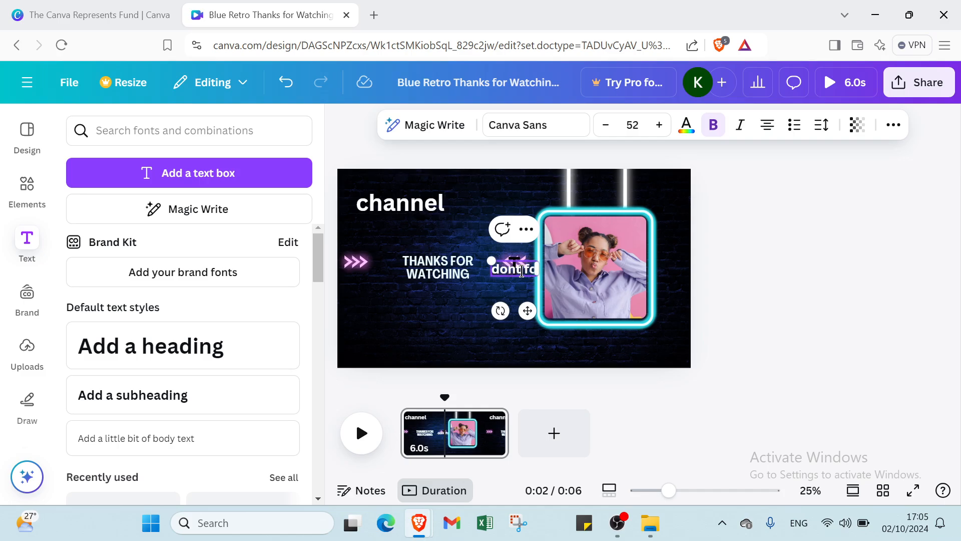
text(rget)
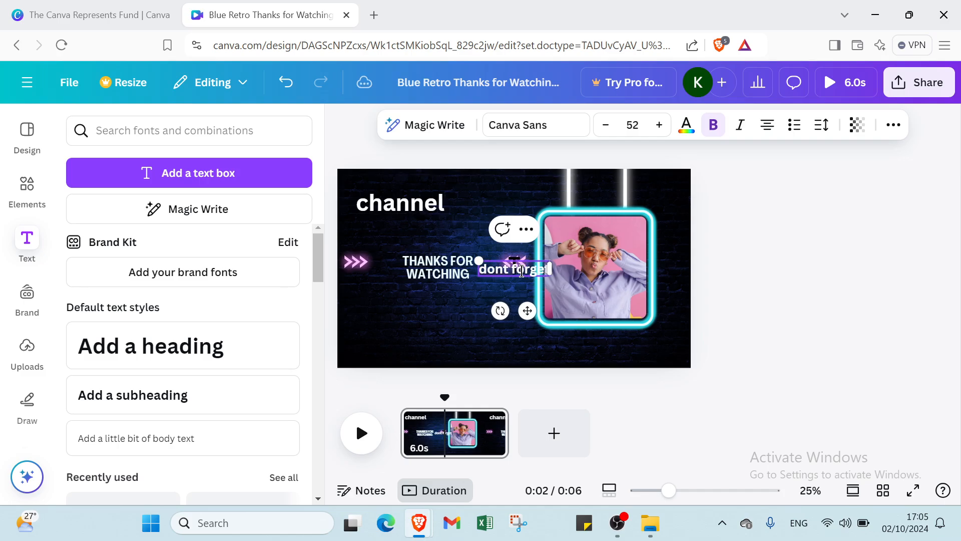
text( to like)
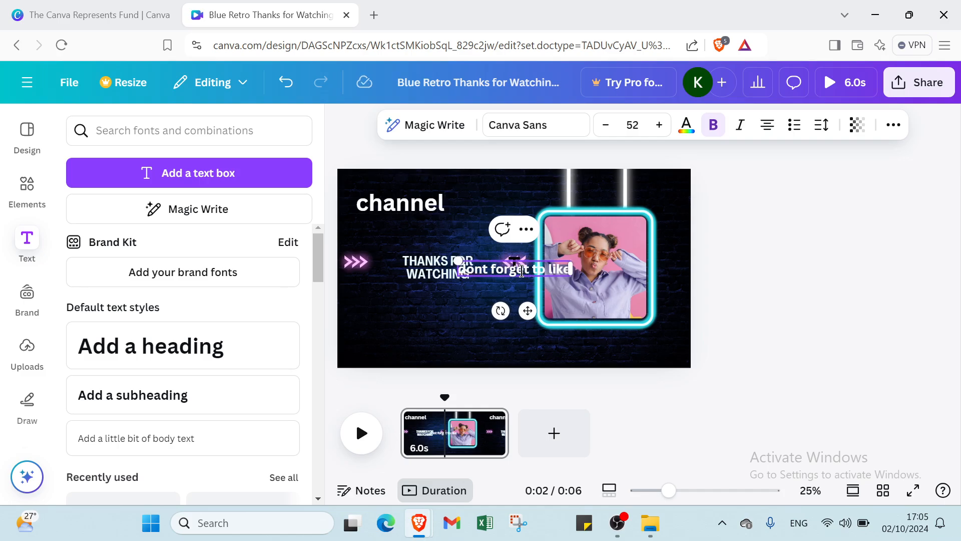
text( an c)
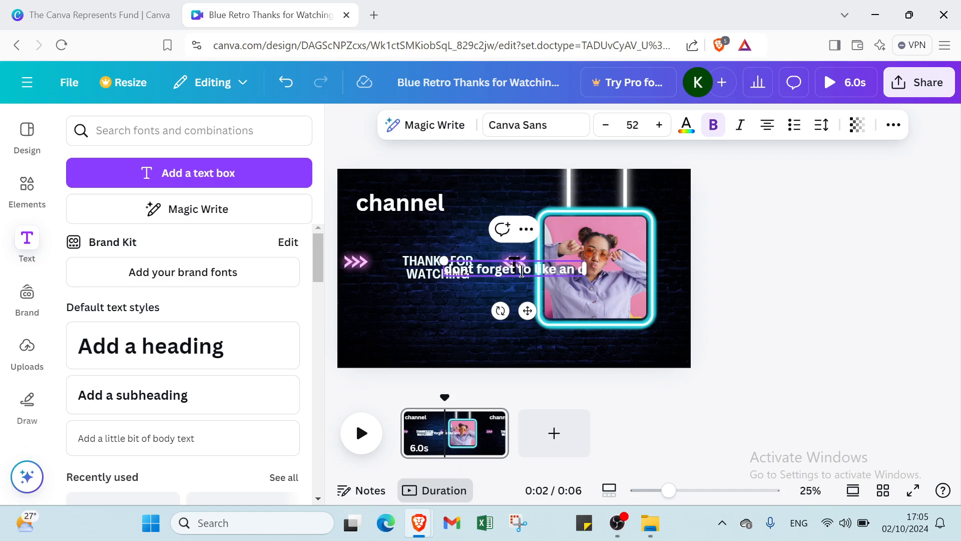
text(omment)
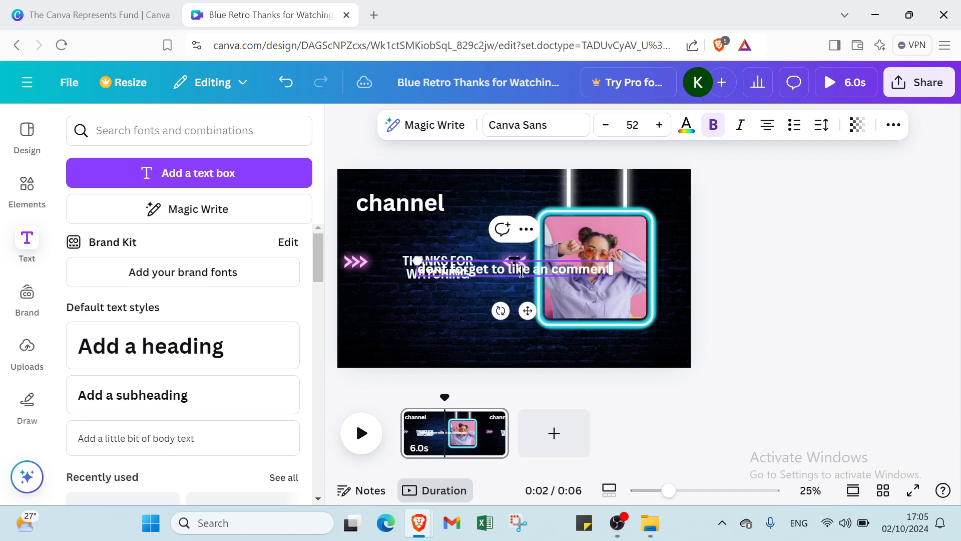
key(Return)
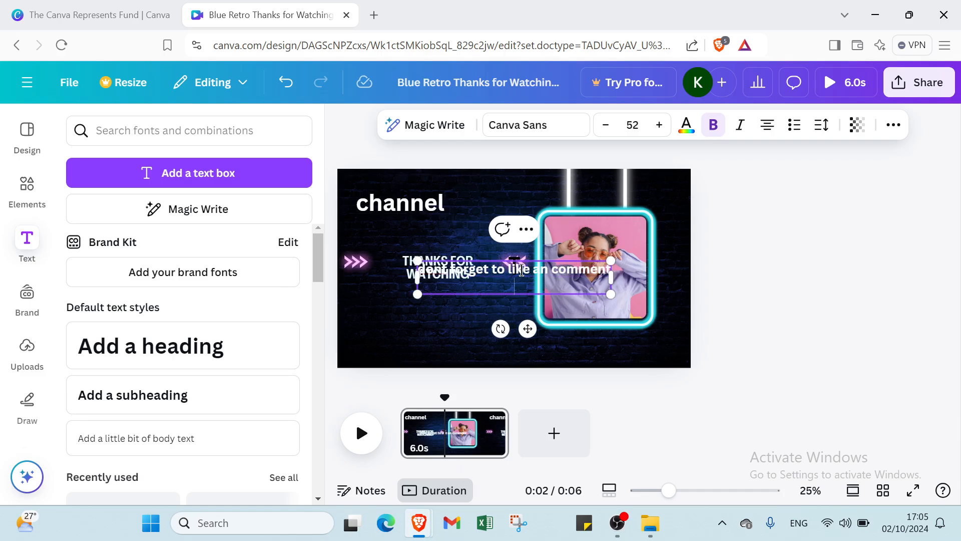
click(452, 307)
drag(503, 280, 427, 336)
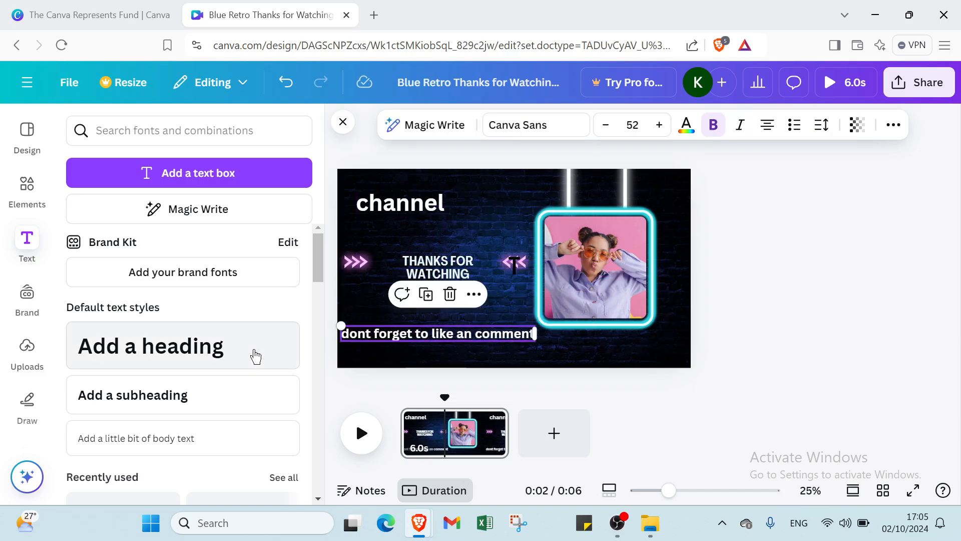
- Add a body text box directly beneath the subheading and replace its placeholder with "be always the best"
click(184, 447)
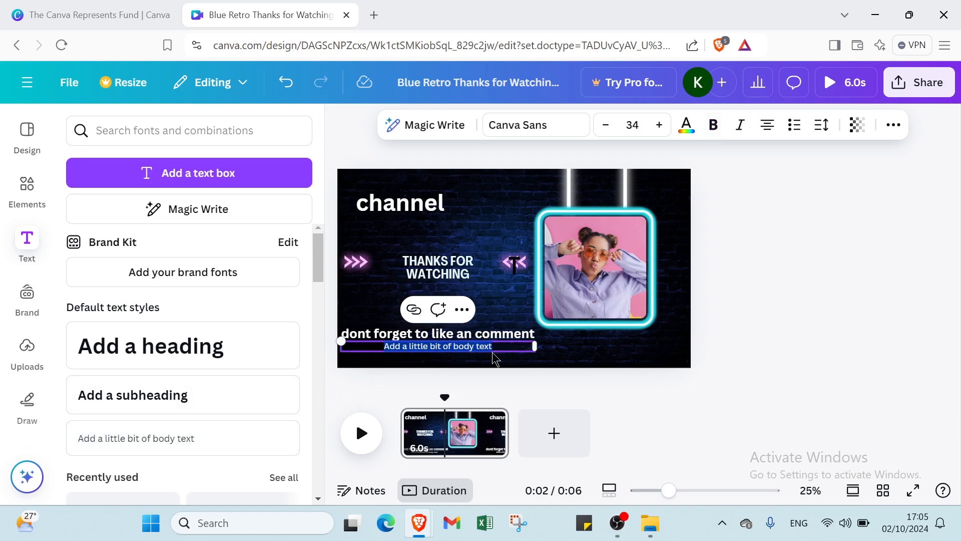
key(BackSpace)
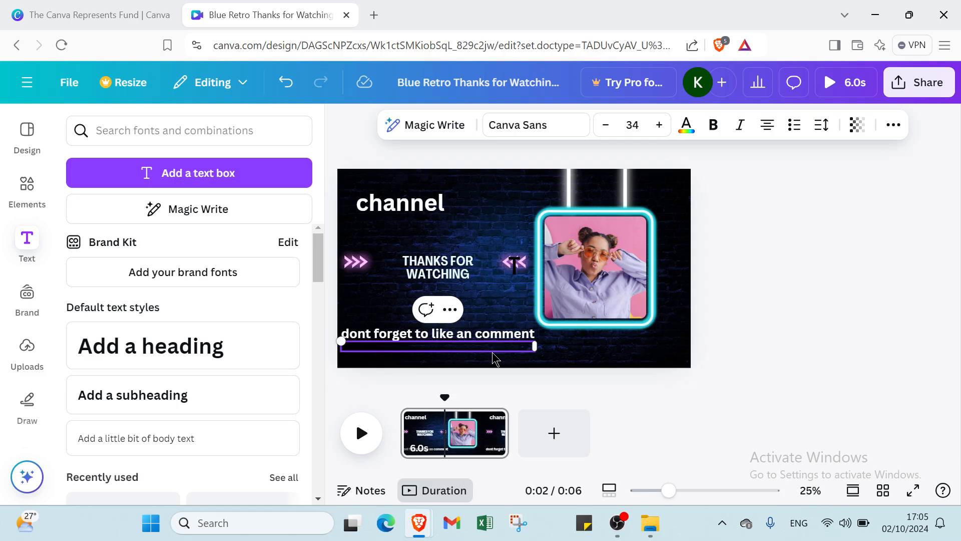
text(be always the best)
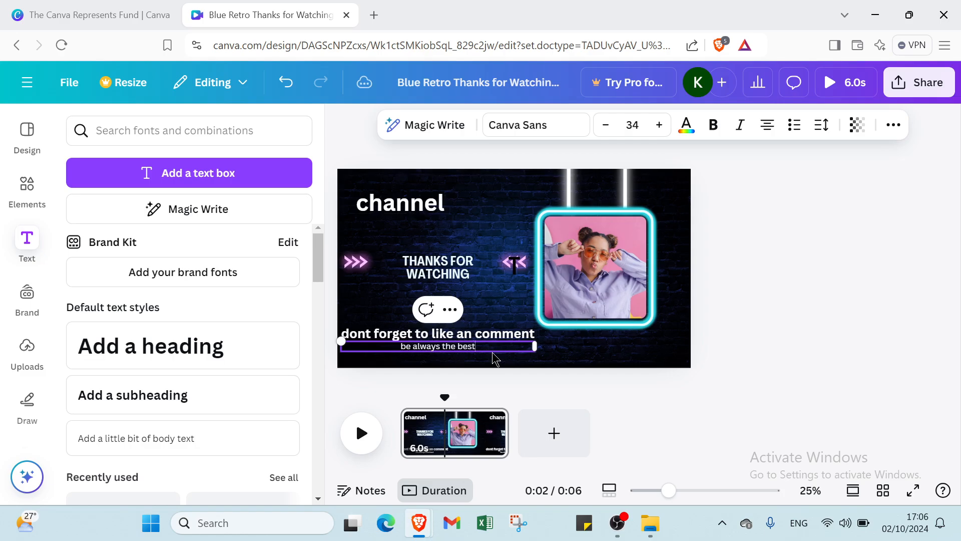
key(Return)
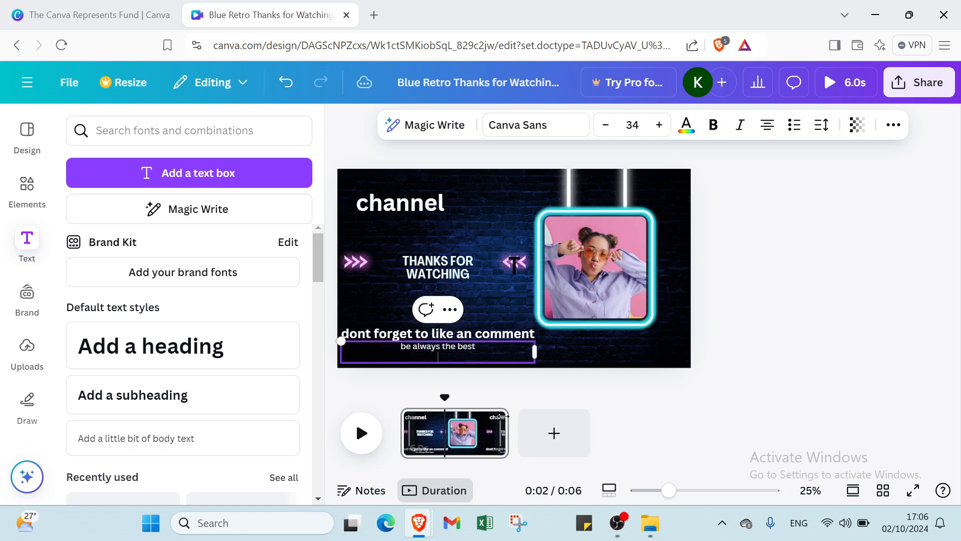
click(579, 359)
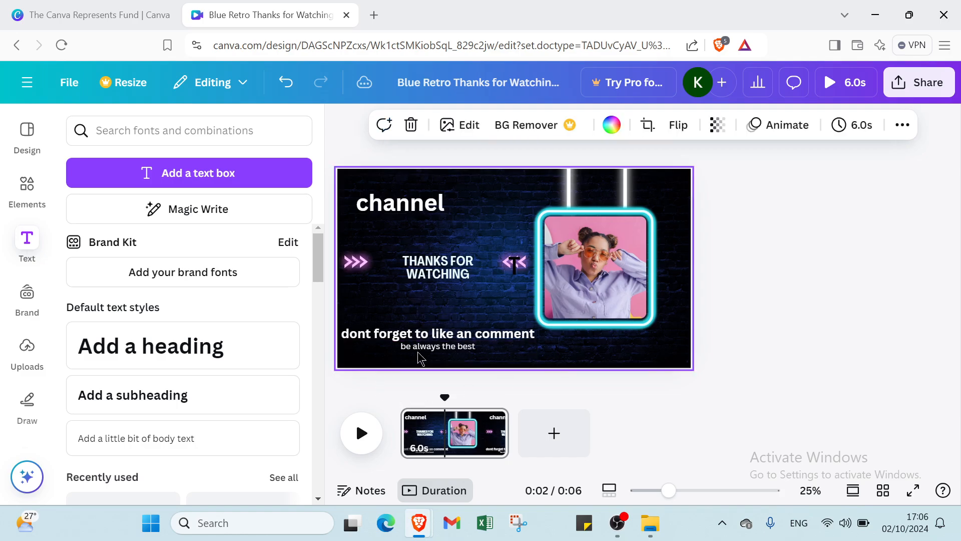
click(586, 269)
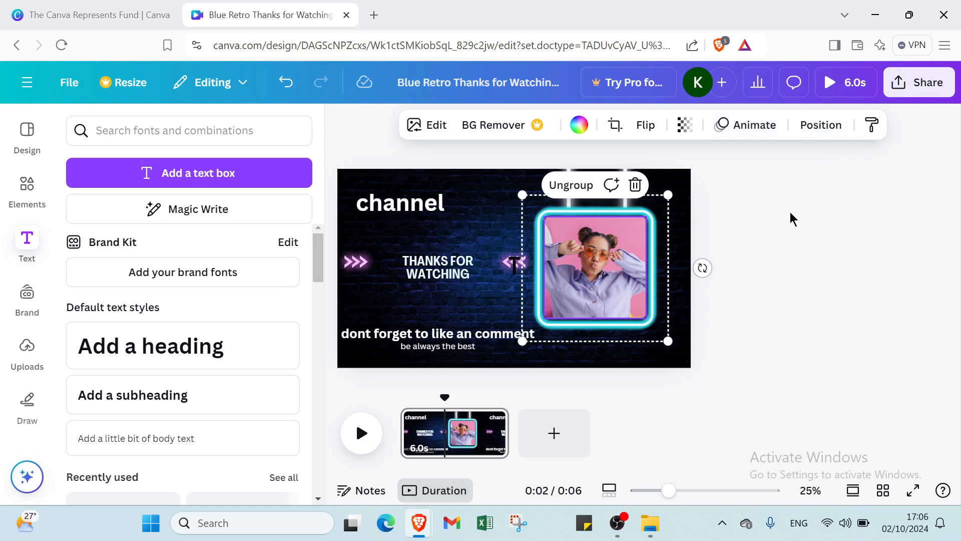
click(761, 279)
- Try the recently used FIVE TIPS FOR GREAT SKIN text style on the design and delete it again
scroll(222, 320, down, 4)
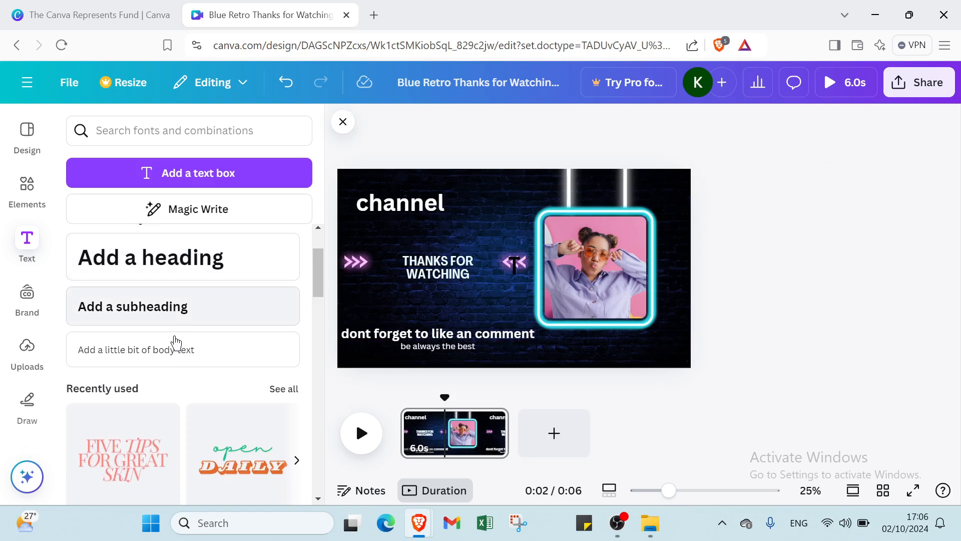
click(108, 328)
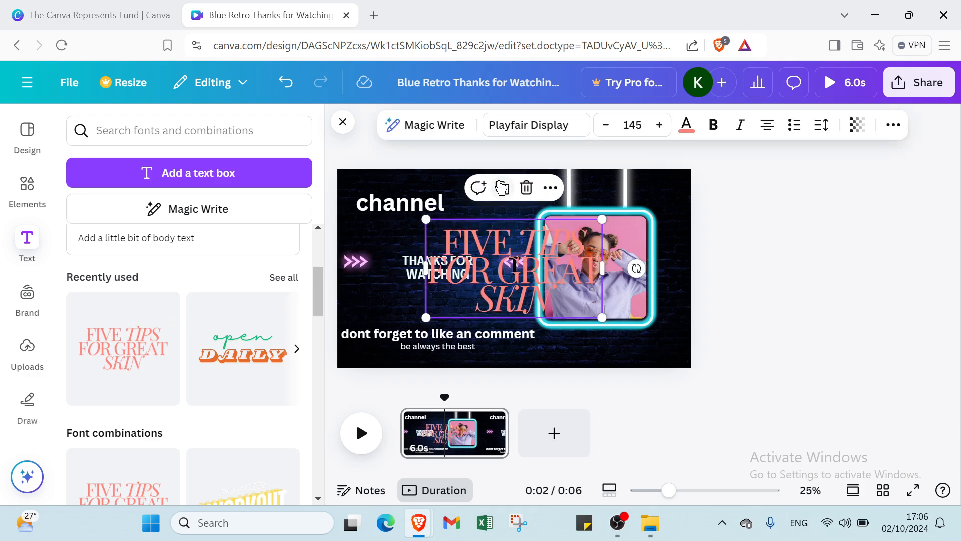
click(522, 193)
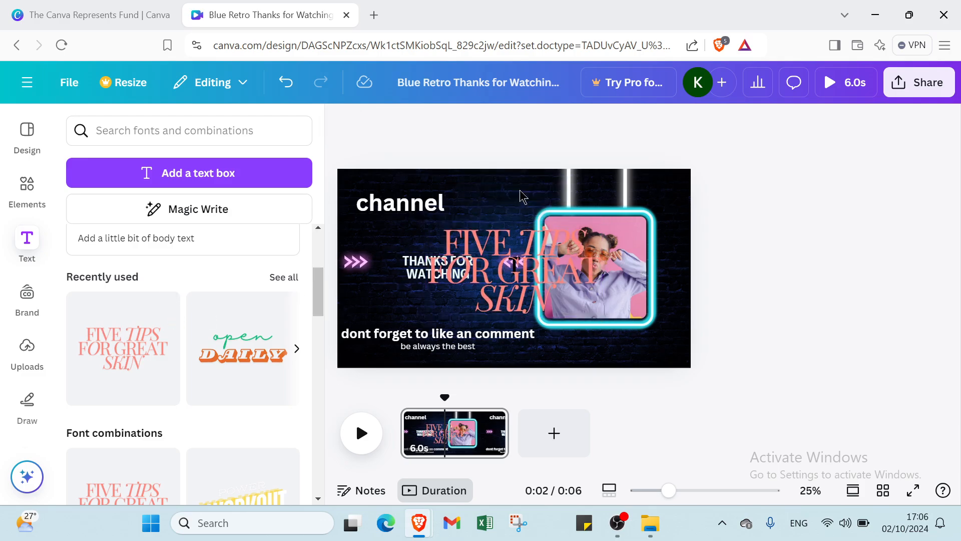
click(516, 228)
click(526, 188)
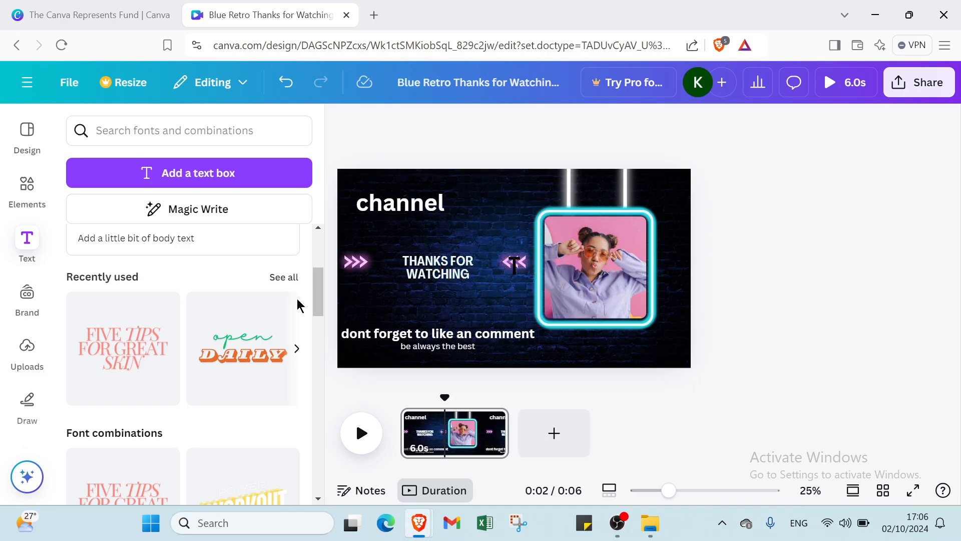
click(86, 360)
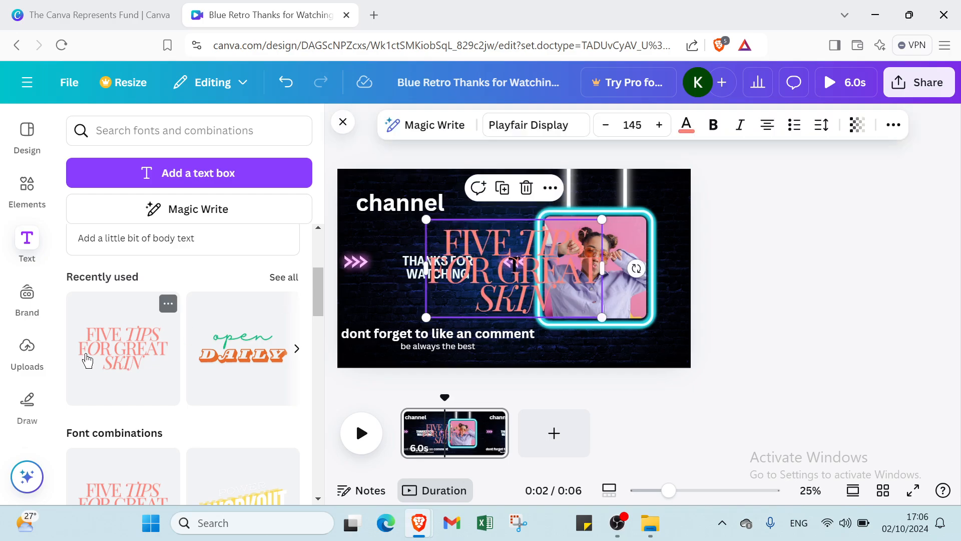
click(526, 188)
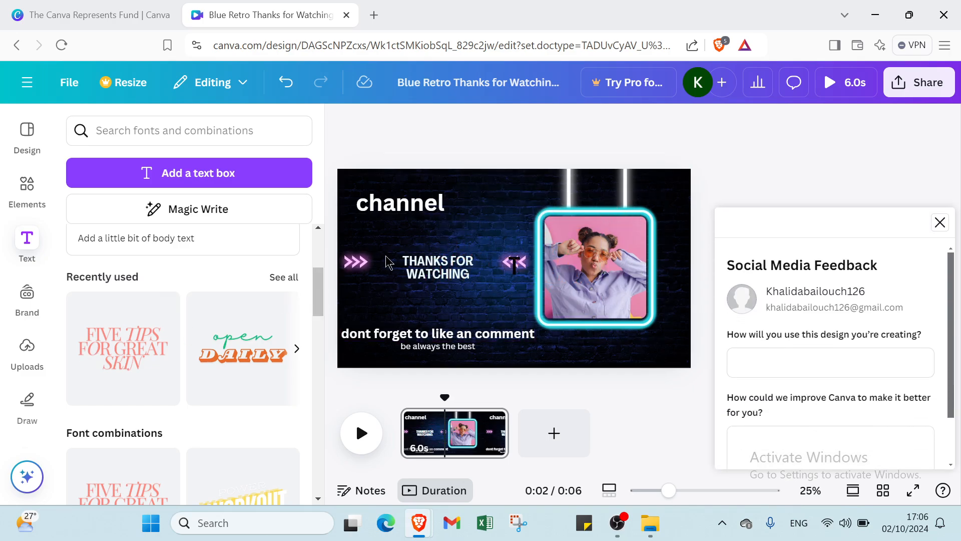
- Look through the text styles and open the brand templates and Brand Kit options
scroll(130, 325, down, 1)
scroll(130, 324, down, 3)
click(15, 310)
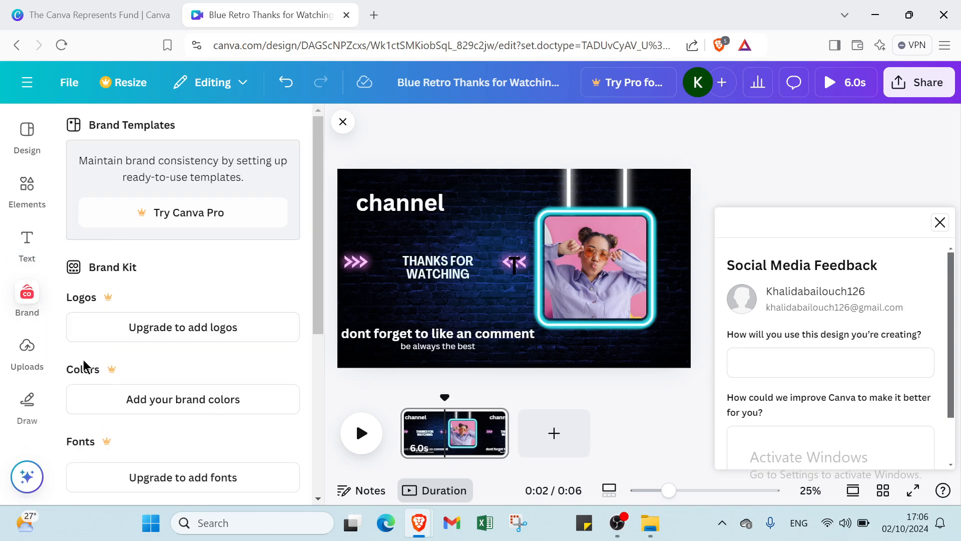
- Look through the remaining Brand Kit options and open the uploads for images, videos and audio
scroll(86, 369, down, 1)
scroll(86, 369, down, 5)
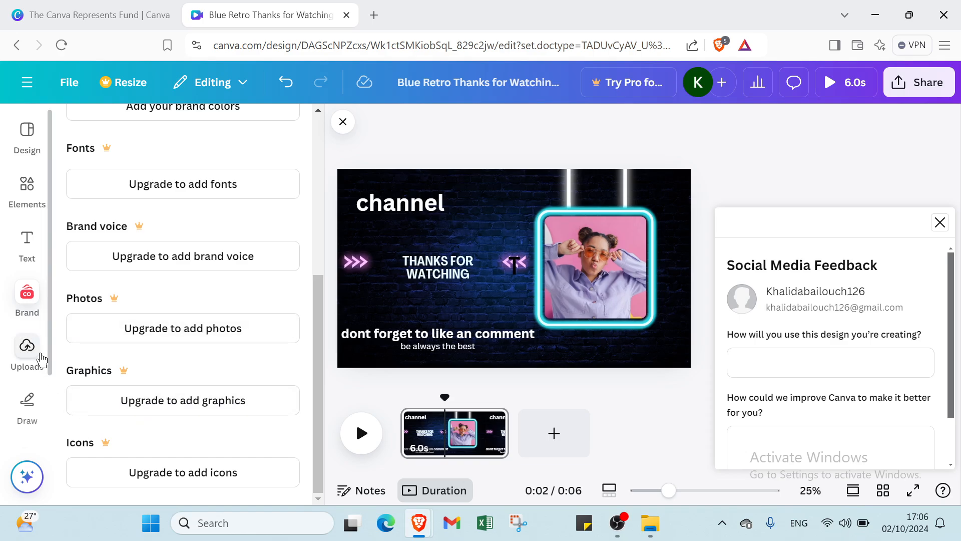
click(27, 349)
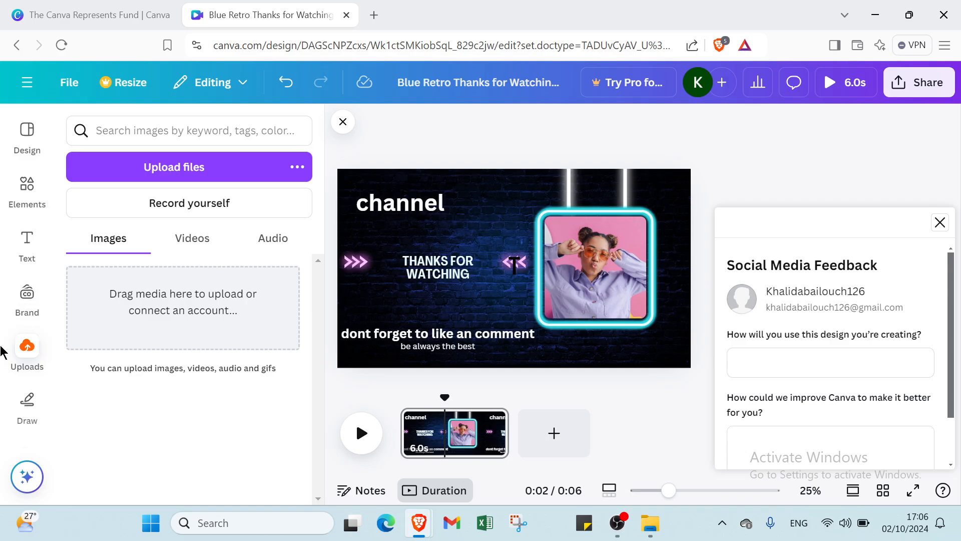
- Try outlining the channel heading with the red marker, testing undo and redo before removing the outline
click(35, 406)
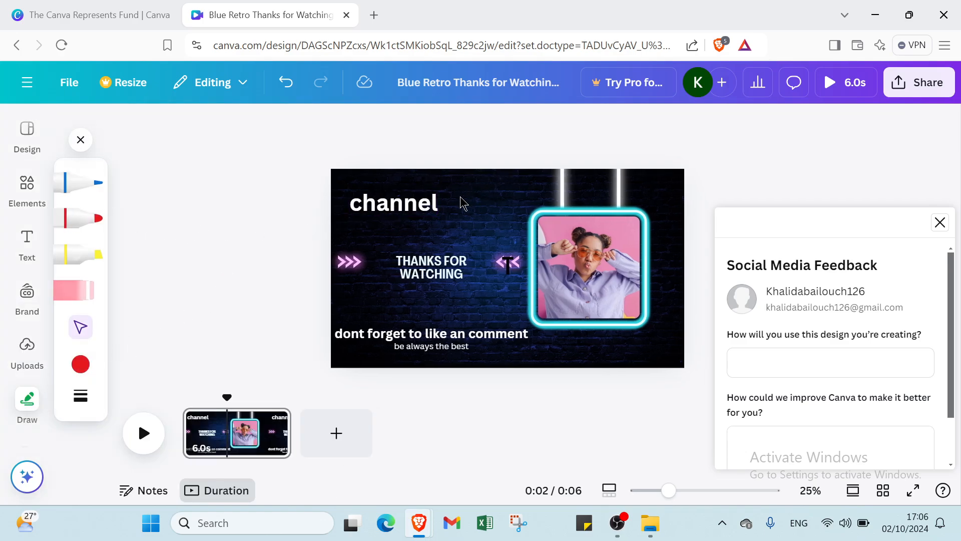
click(428, 200)
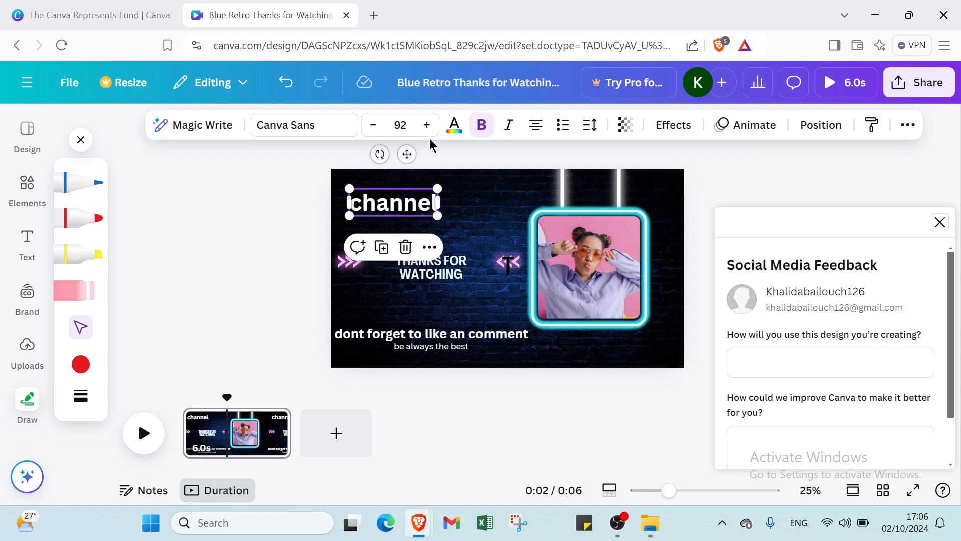
click(235, 217)
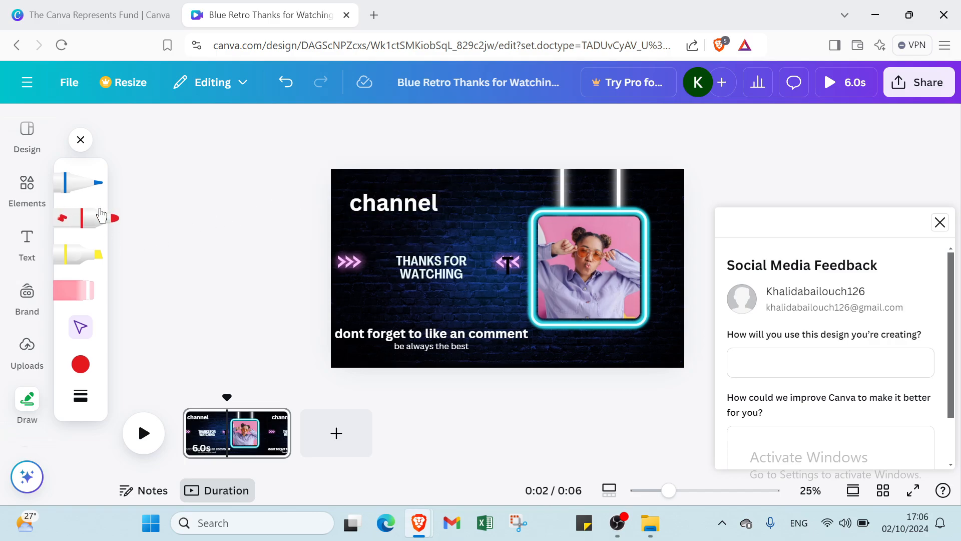
click(100, 216)
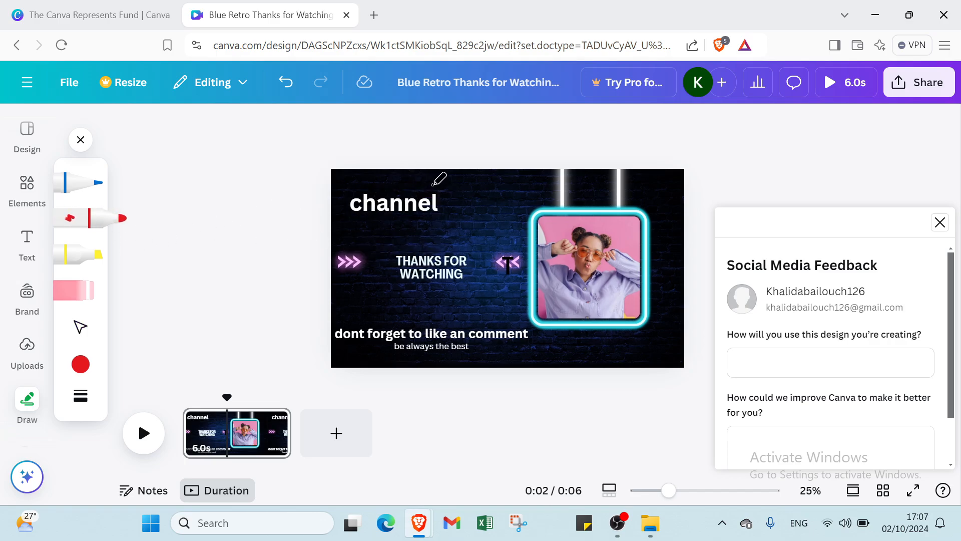
mouse_move(433, 184)
mouse_down()
mouse_move(356, 182)
mouse_move(335, 216)
mouse_move(405, 226)
mouse_move(447, 216)
mouse_move(449, 189)
mouse_move(428, 182)
mouse_up()
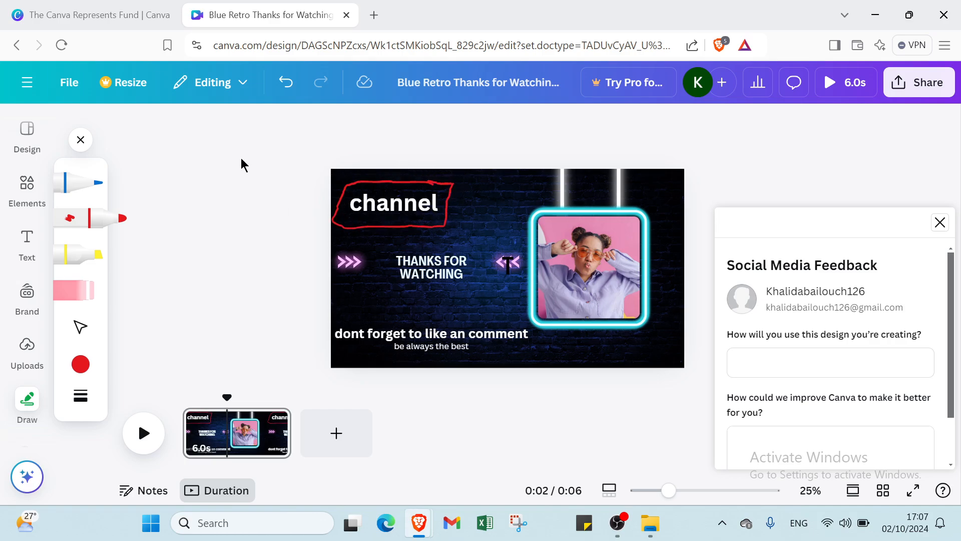
click(286, 83)
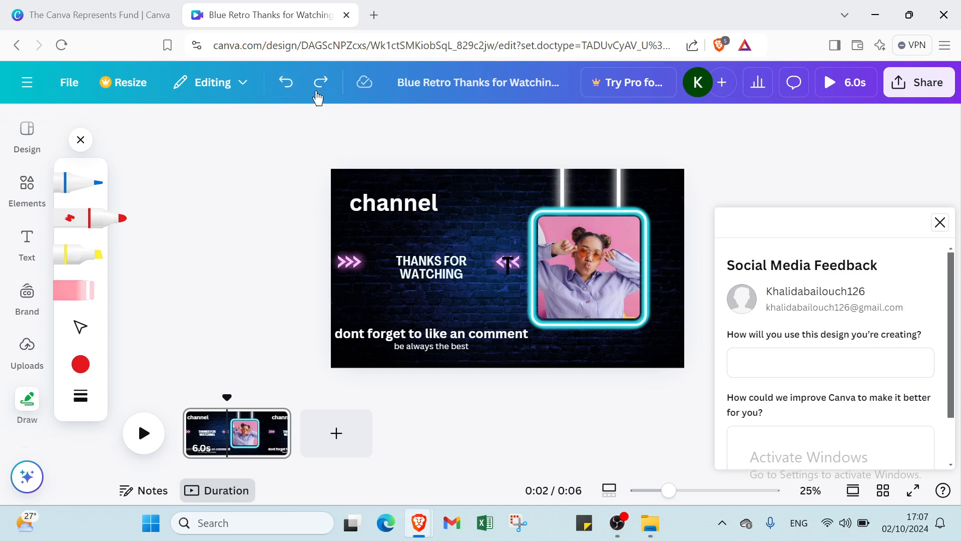
click(320, 82)
click(293, 90)
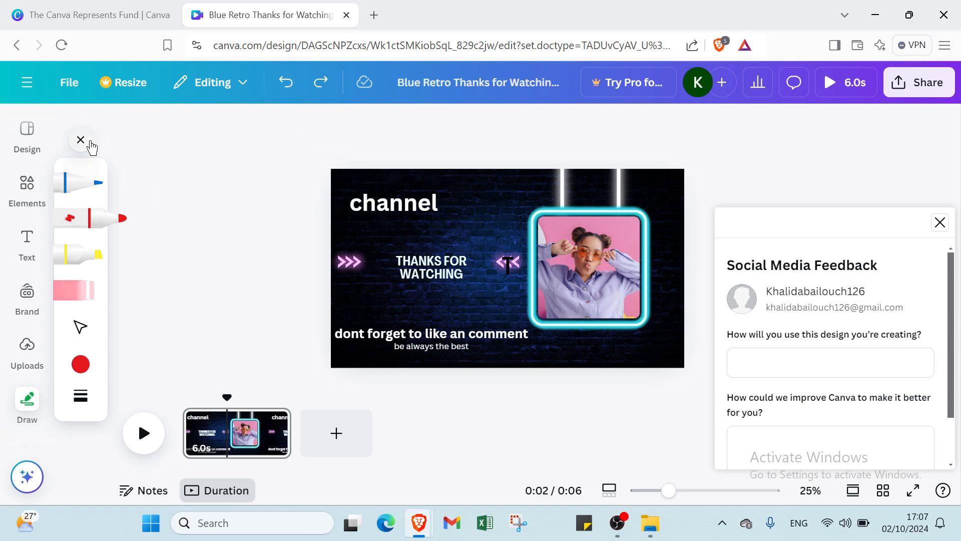
- Close the drawing tools and dismiss the Social Media Feedback form
click(80, 140)
click(936, 226)
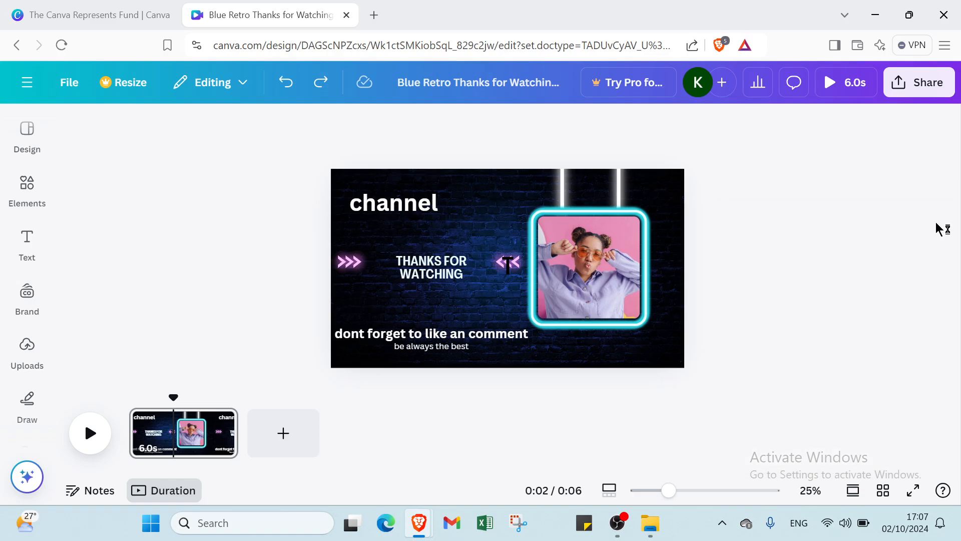
- Switch to The Canva Represents Fund page and view the Design spotlight categories
click(59, 15)
mouse_move(156, 87)
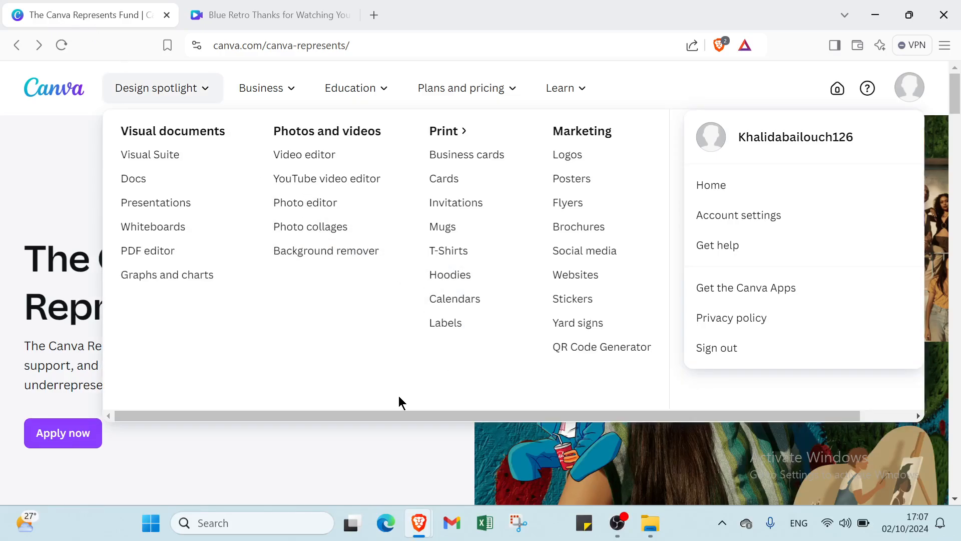